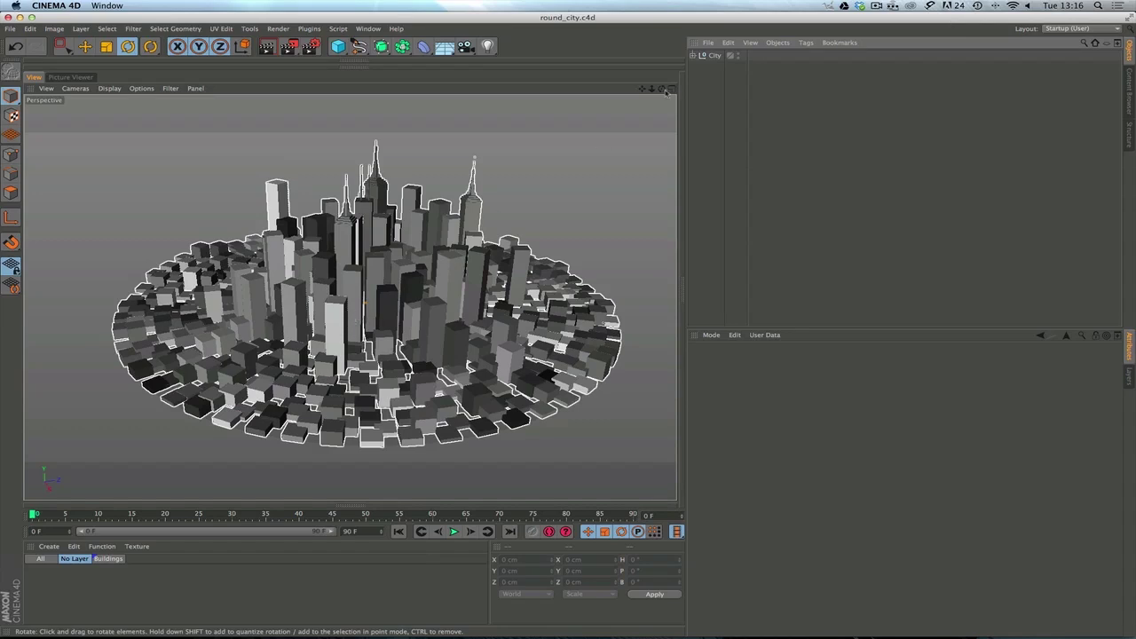
Expand the City group in the Object Manager to list City-Round and Mograph City Rig.
click(693, 55)
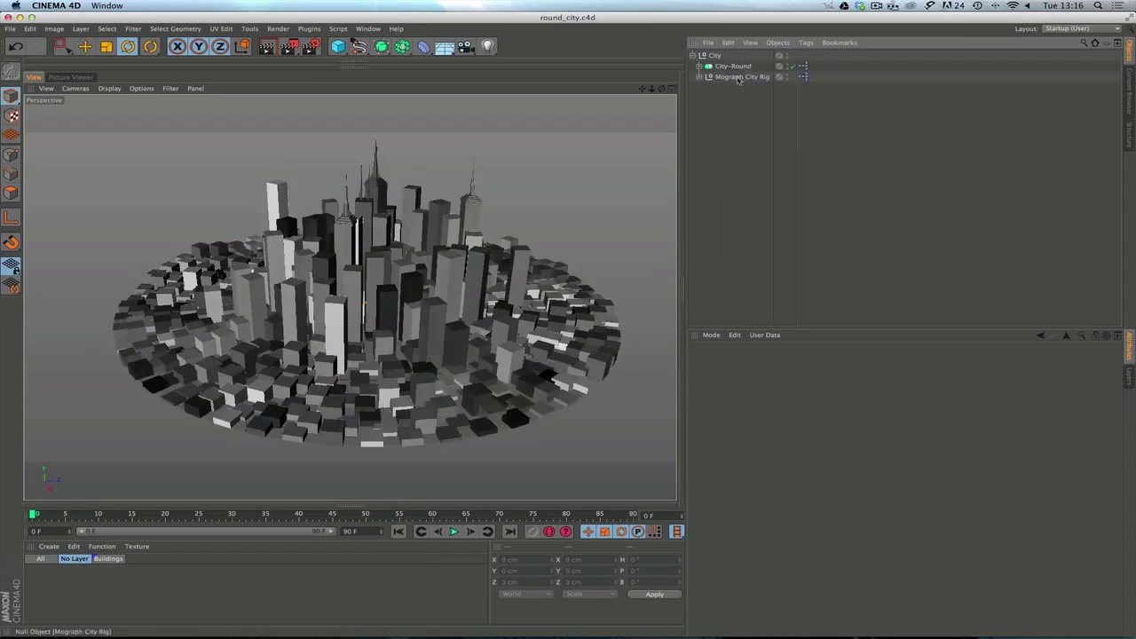
double_click(803, 77)
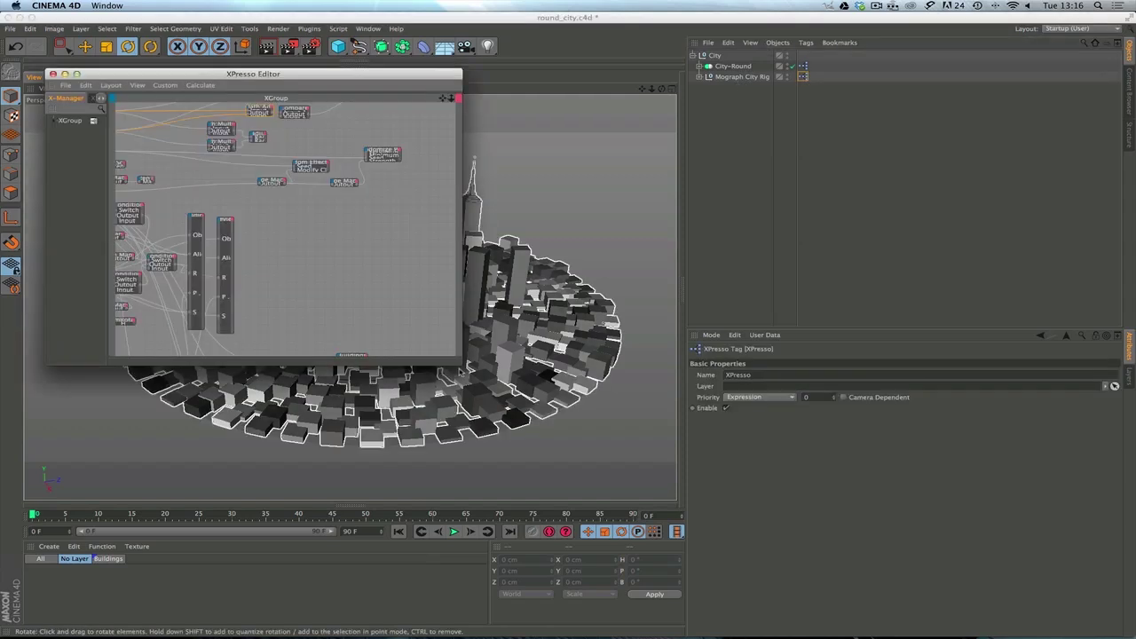
drag(461, 364, 877, 591)
scroll(549, 284, down, 3)
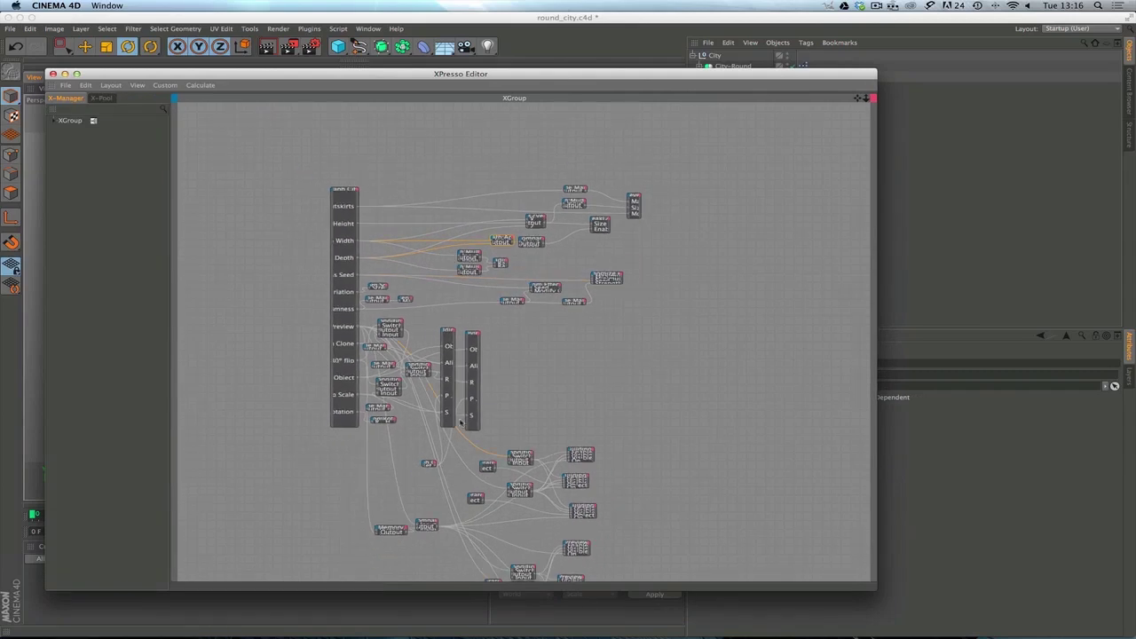
scroll(541, 248, down, 3)
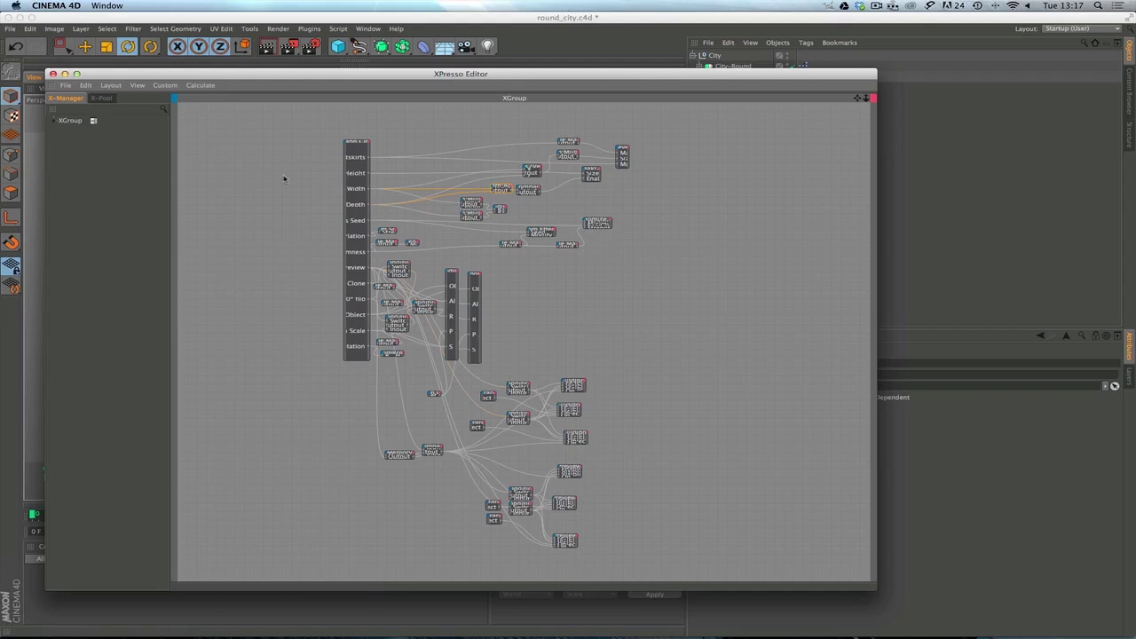
click(52, 73)
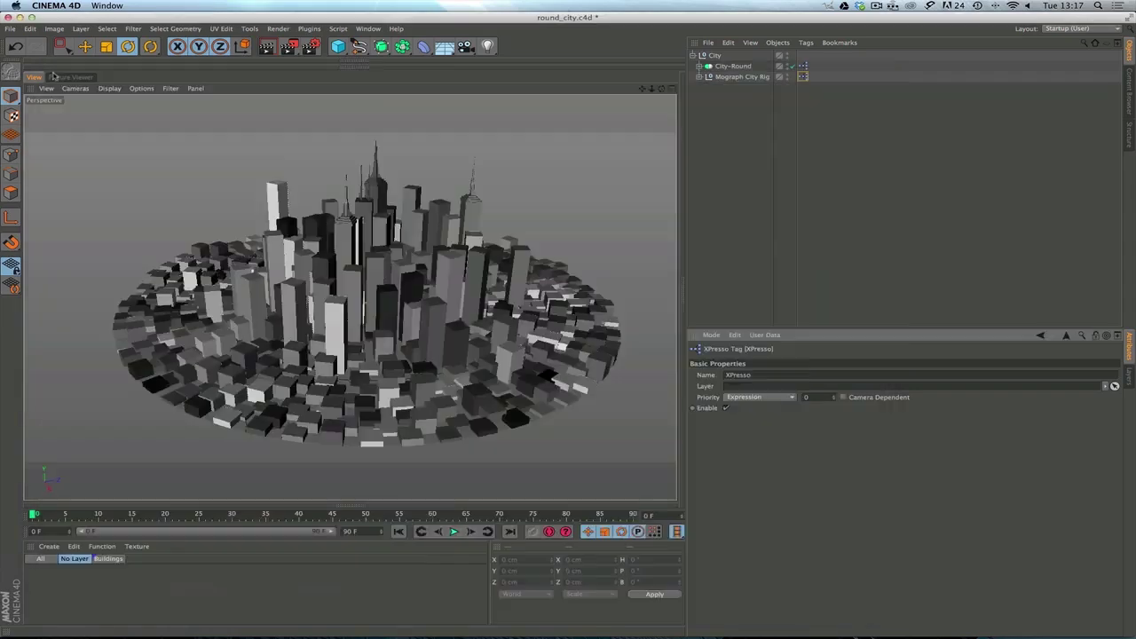
Review City-Round and Mograph City Rig settings, then collapse City and select the City null.
click(733, 67)
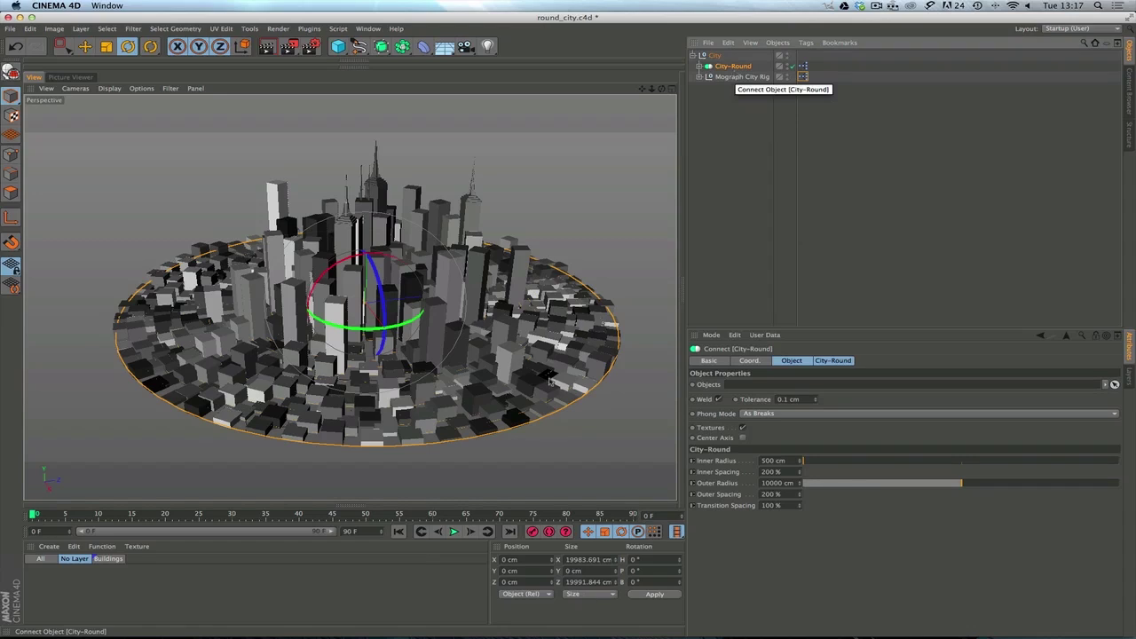
click(742, 76)
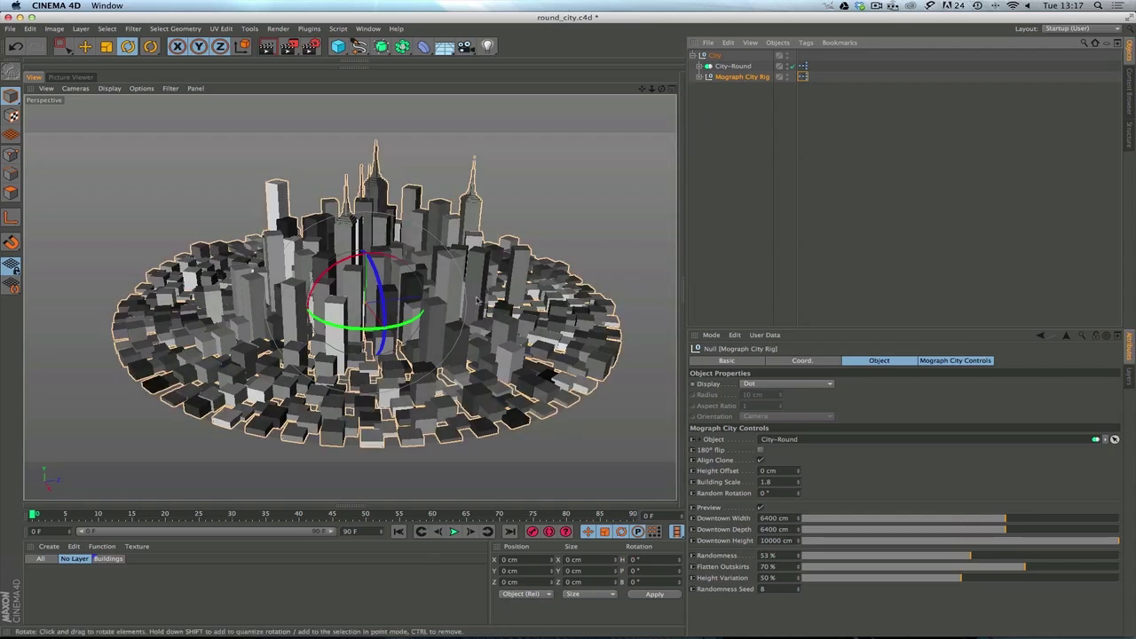
click(695, 56)
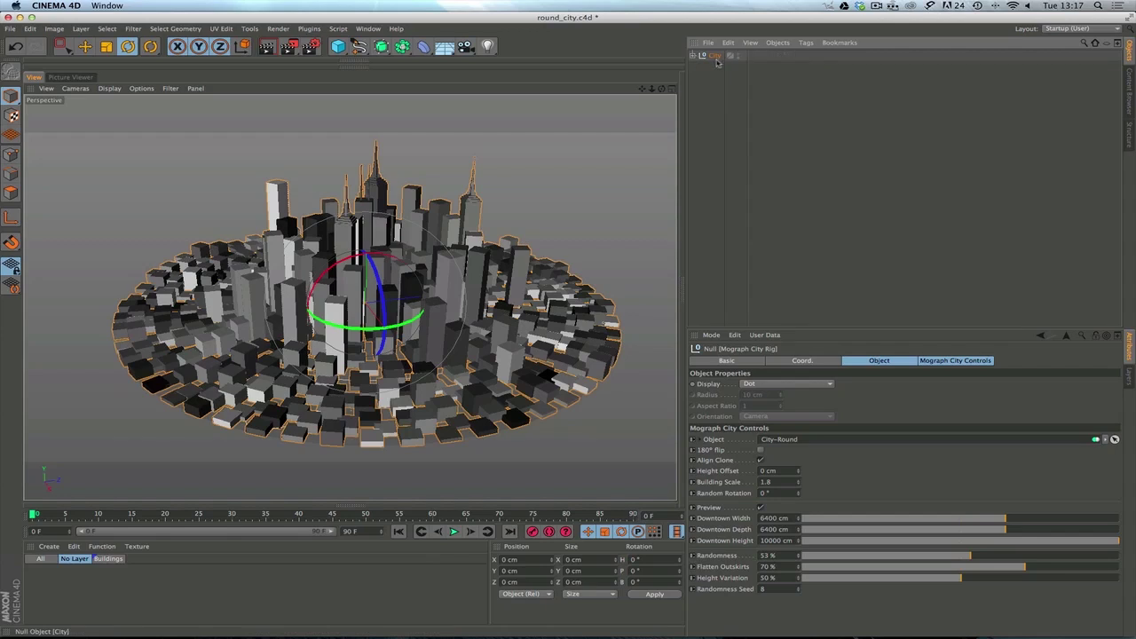
click(715, 56)
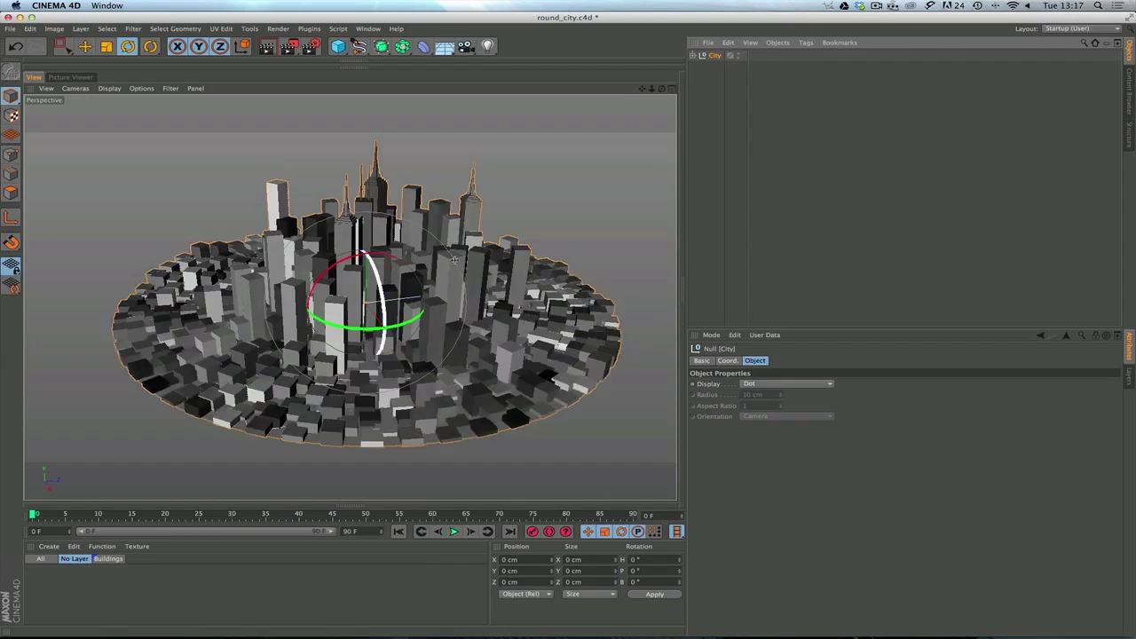
Set the viewport to Gouraud Shading (Lines), save round_city.c4d, and switch to Unity.
click(110, 89)
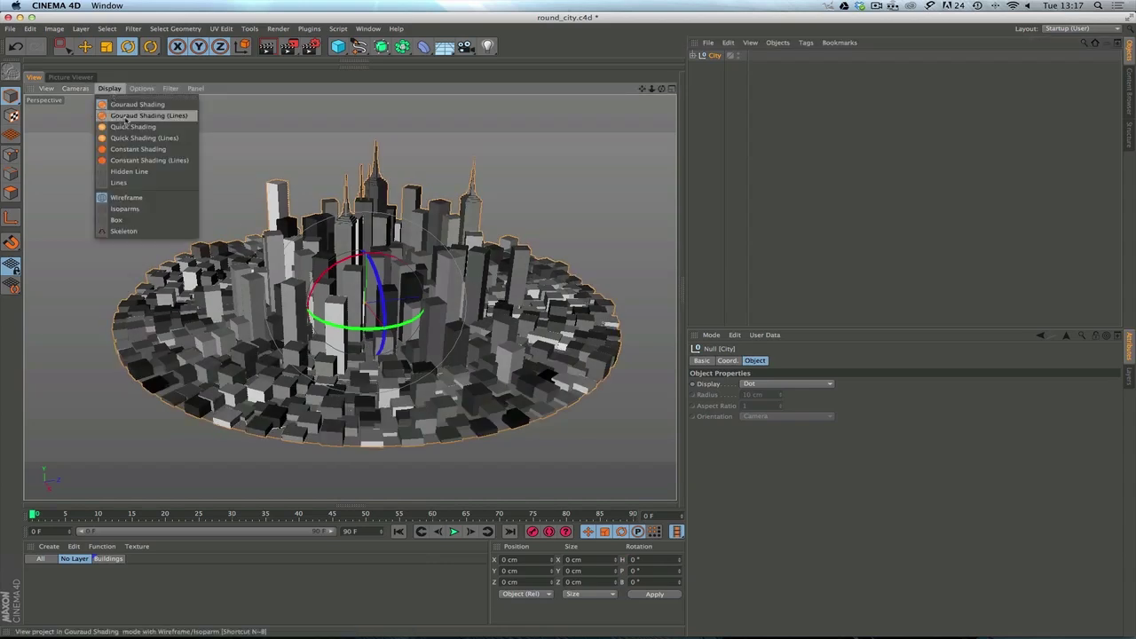
click(126, 116)
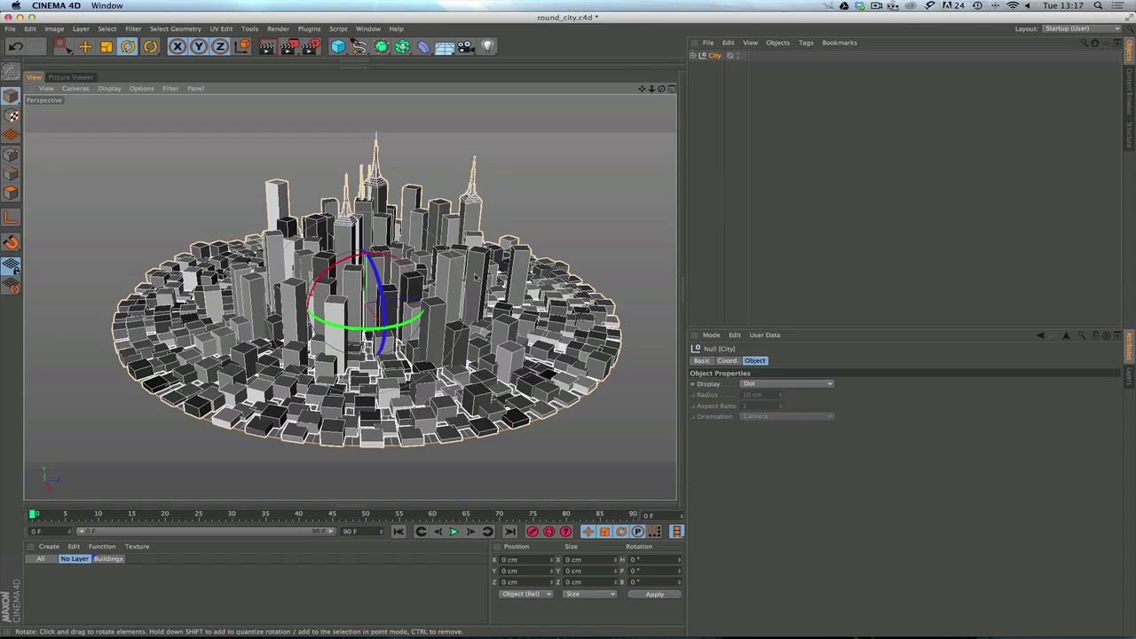
key(super+s)
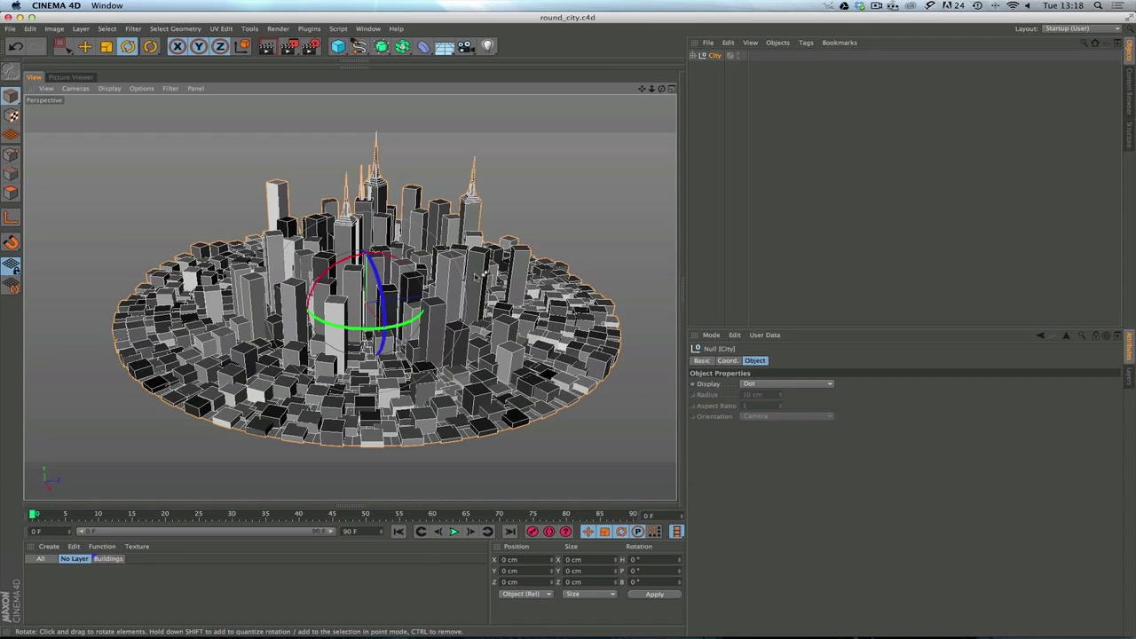
key(super+Tab)
key(super+Tab)
key(super+Tab)
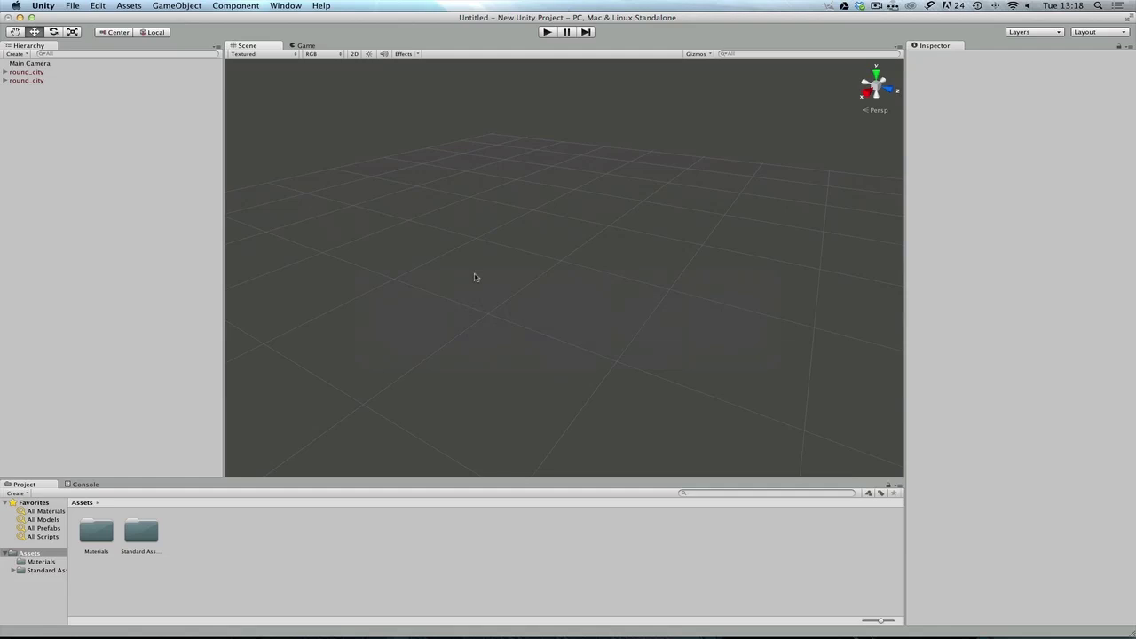
From the Project assets area, start Import New Asset and pick round_city.c4d on the Desktop.
click(218, 535)
right_click(205, 533)
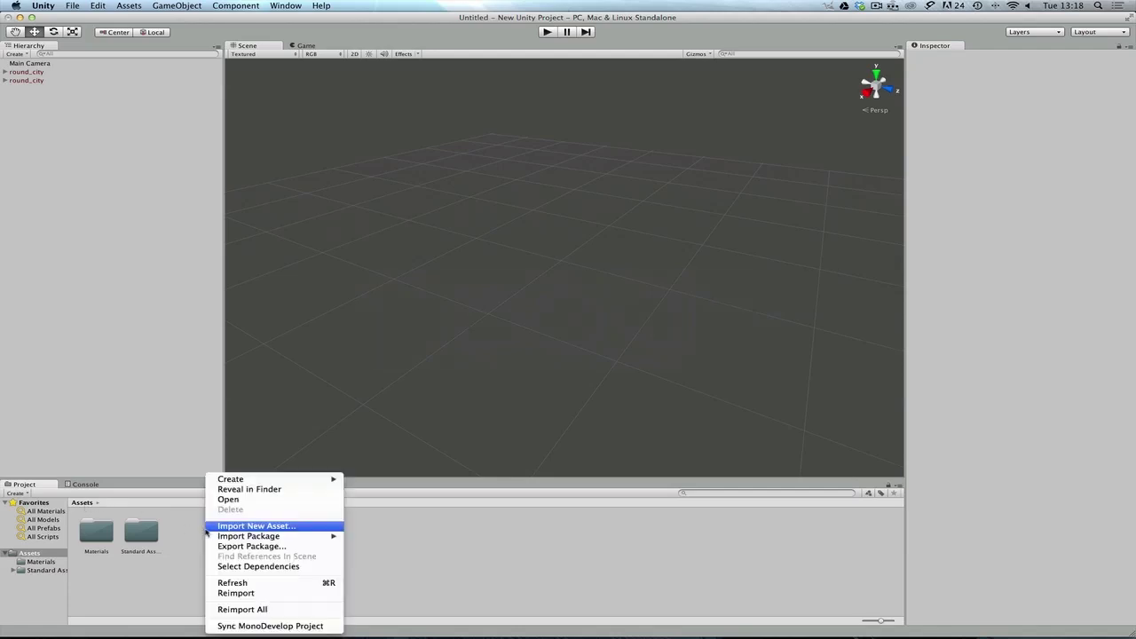
click(262, 530)
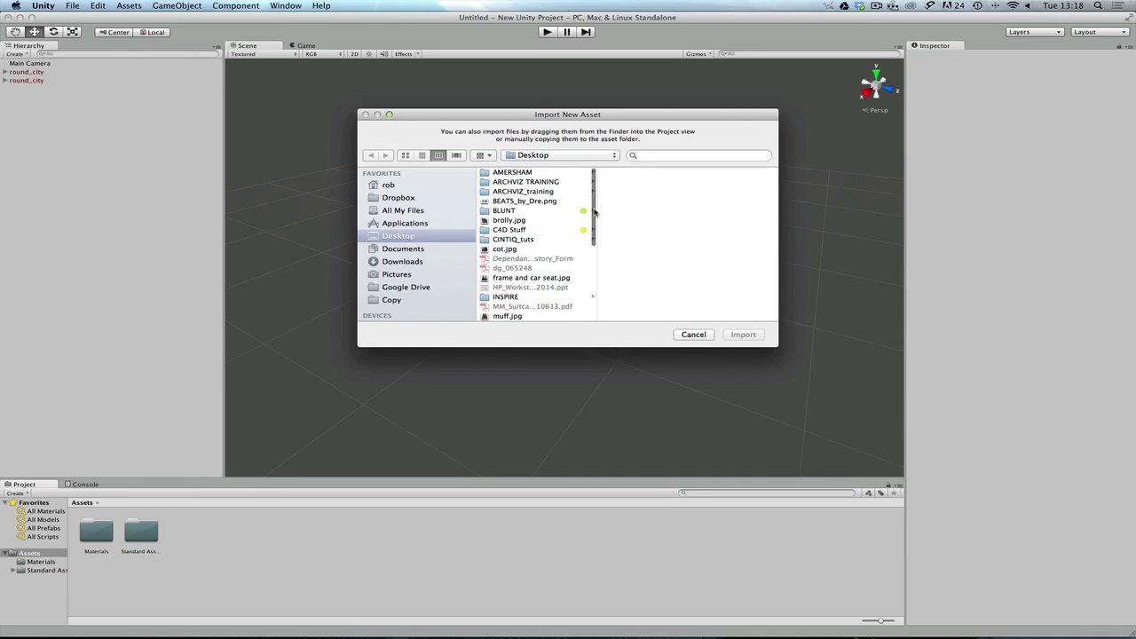
drag(593, 210, 596, 306)
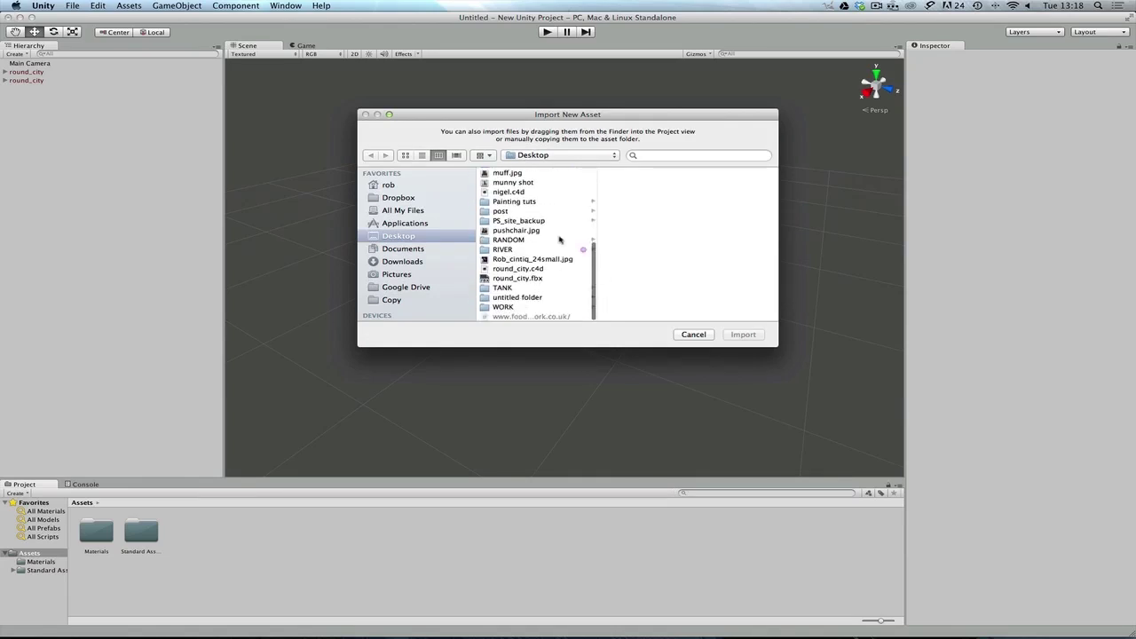
click(515, 270)
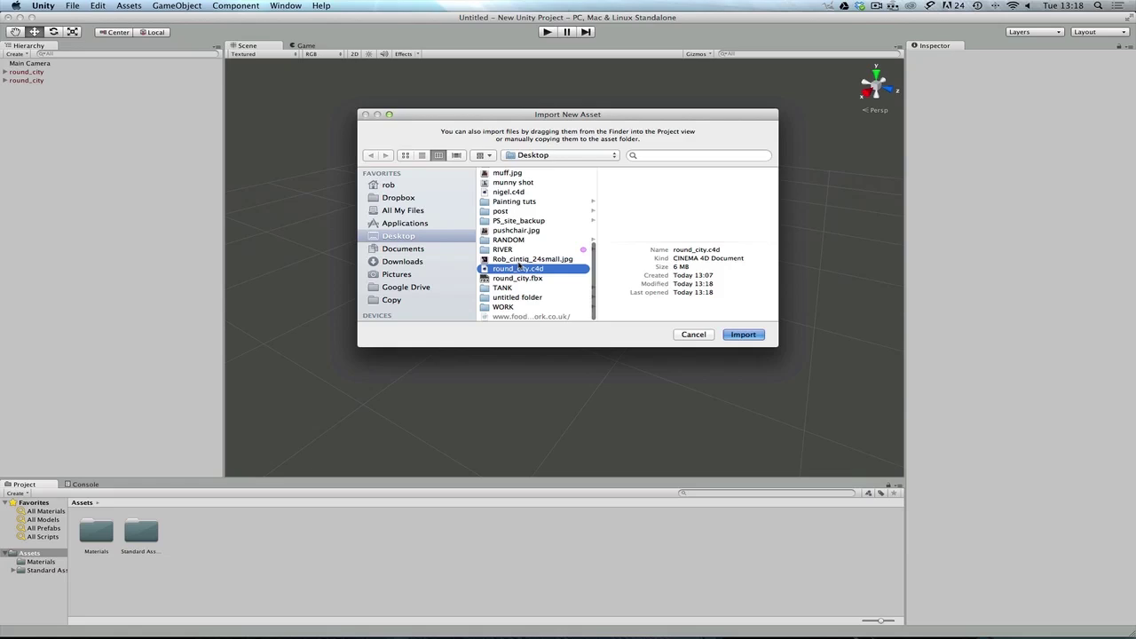
Import round_city.c4d, select the asset, and zoom and orbit to view the city from below.
double_click(519, 267)
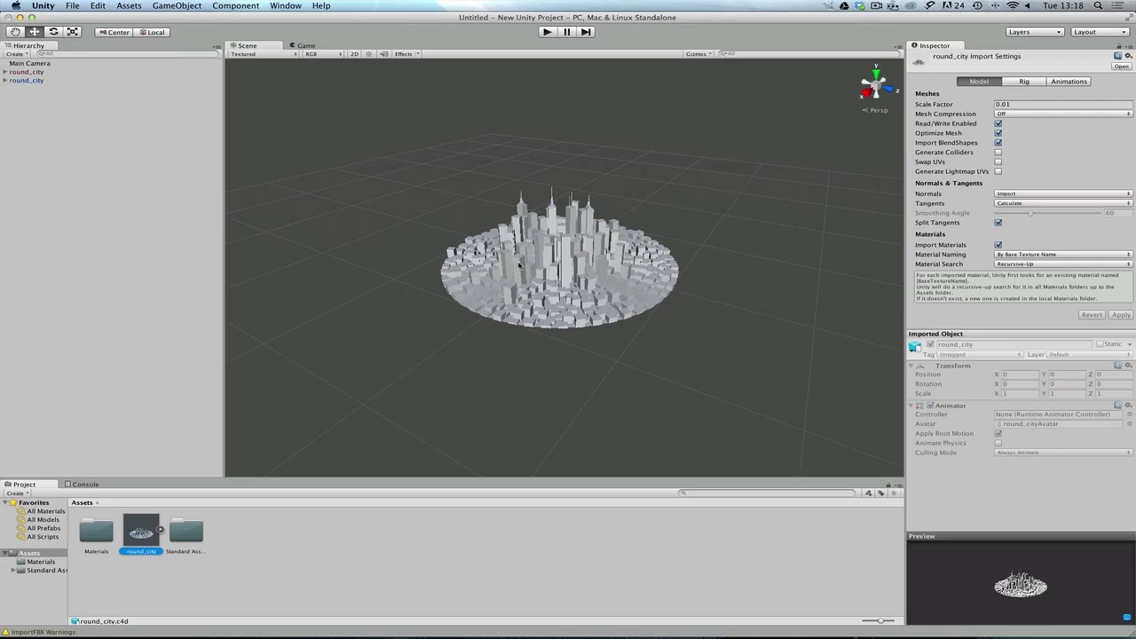
alt+right_drag(520, 265, 860, 127)
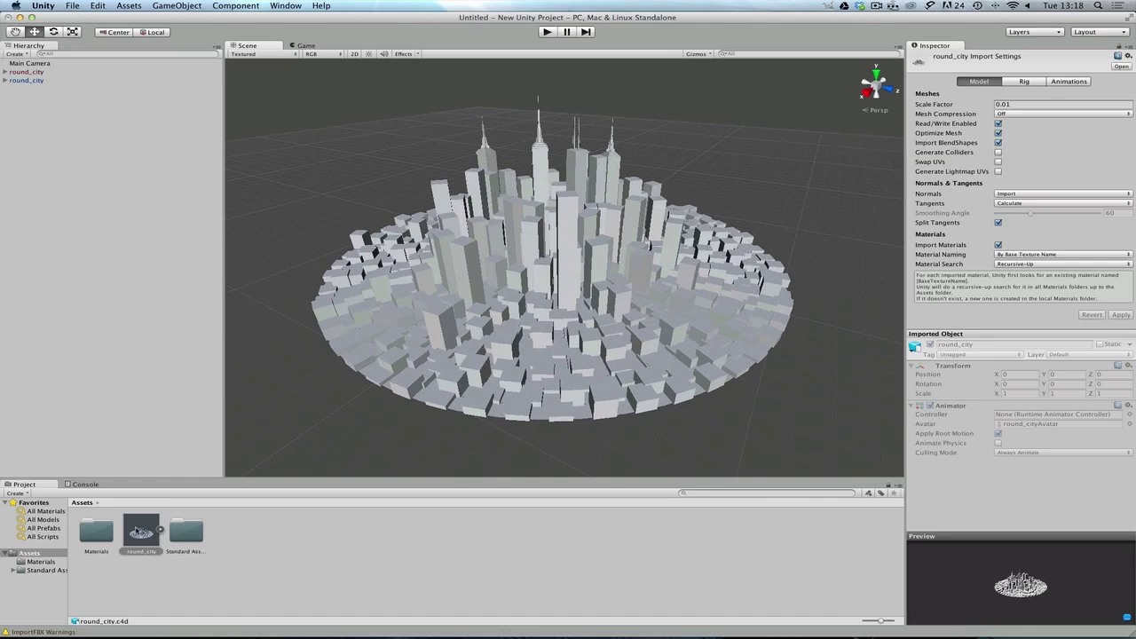
click(139, 532)
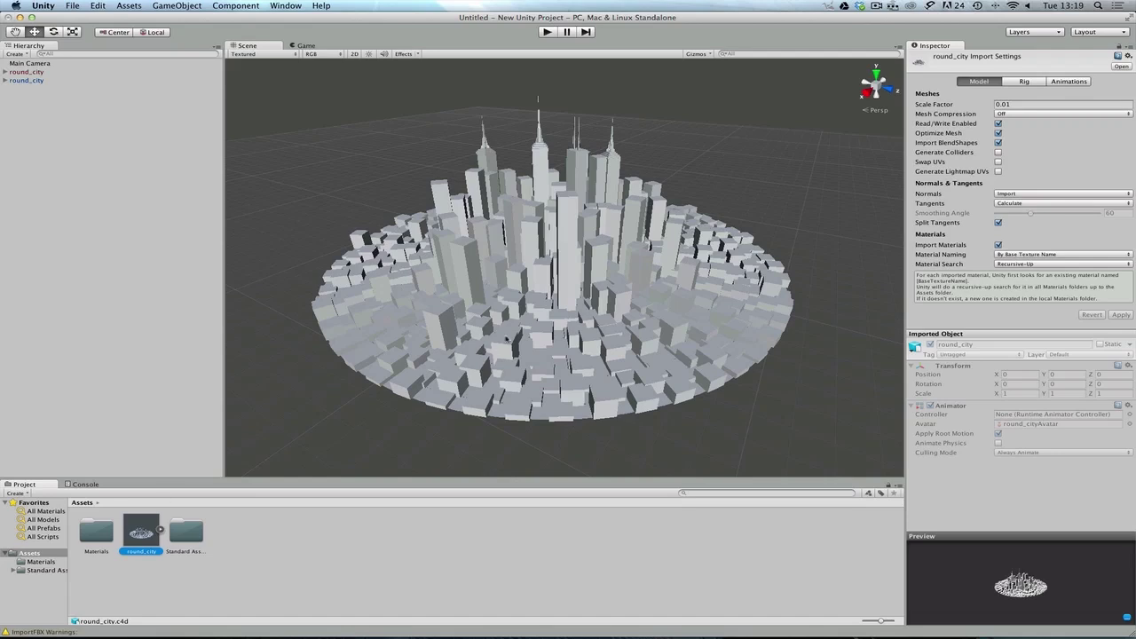
key(alt)
alt+drag(544, 313, 571, 289)
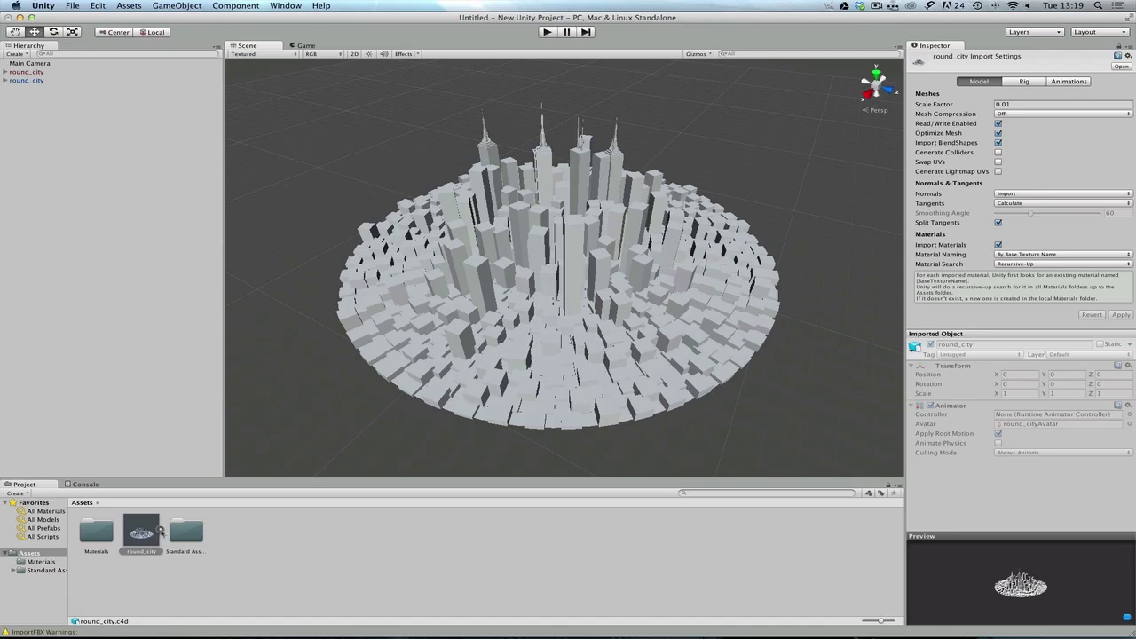
click(160, 531)
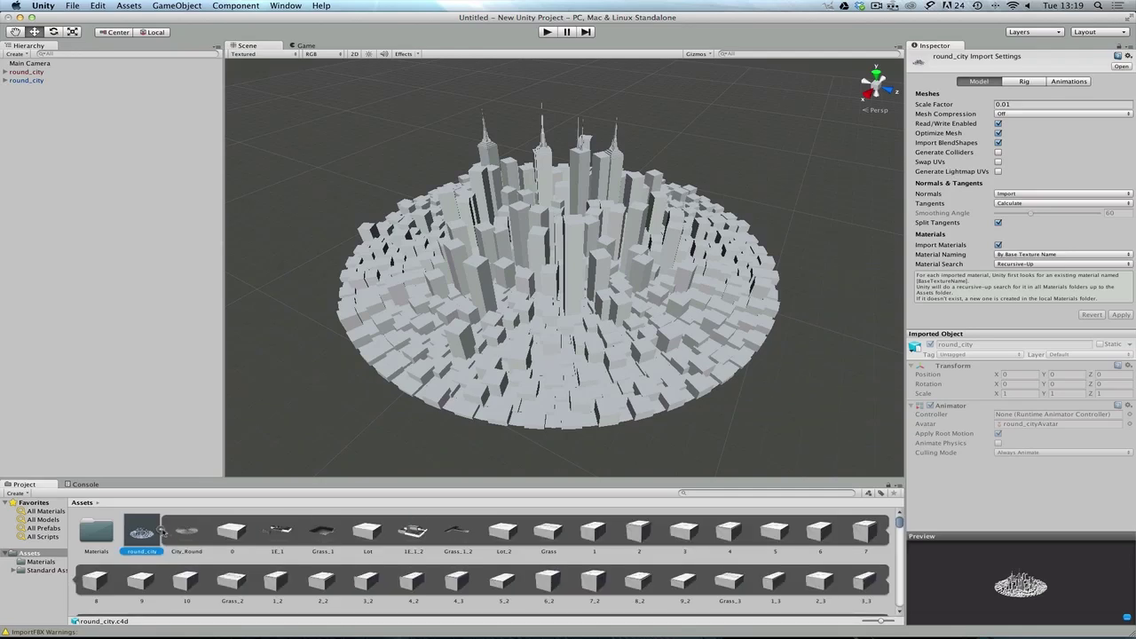
click(162, 531)
click(161, 530)
drag(899, 524, 899, 530)
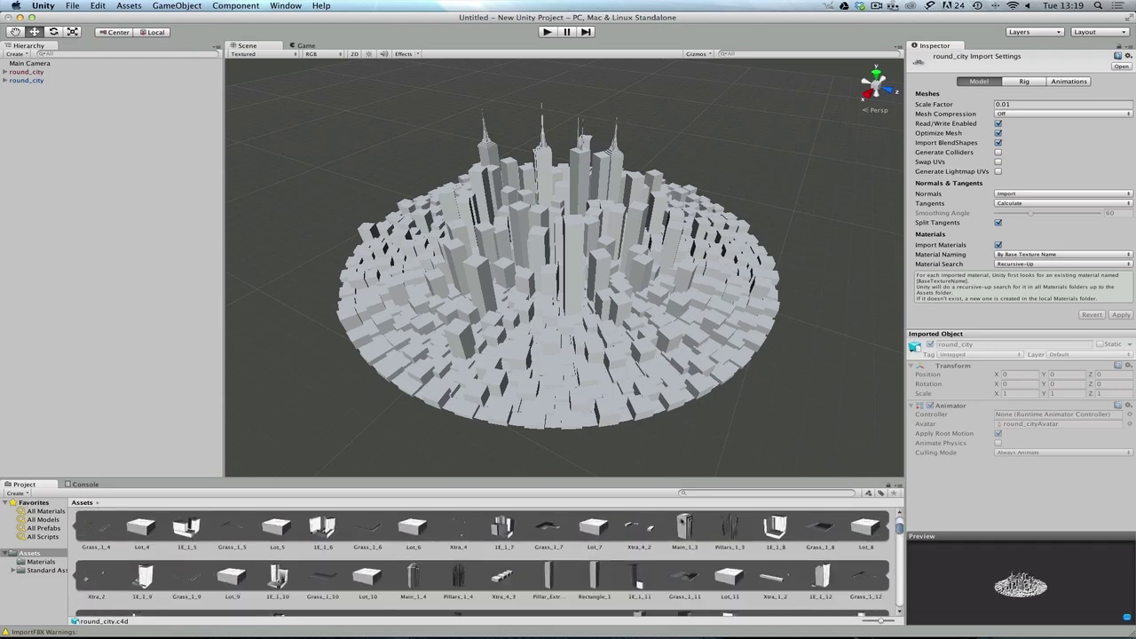
scroll(689, 530, up, 1)
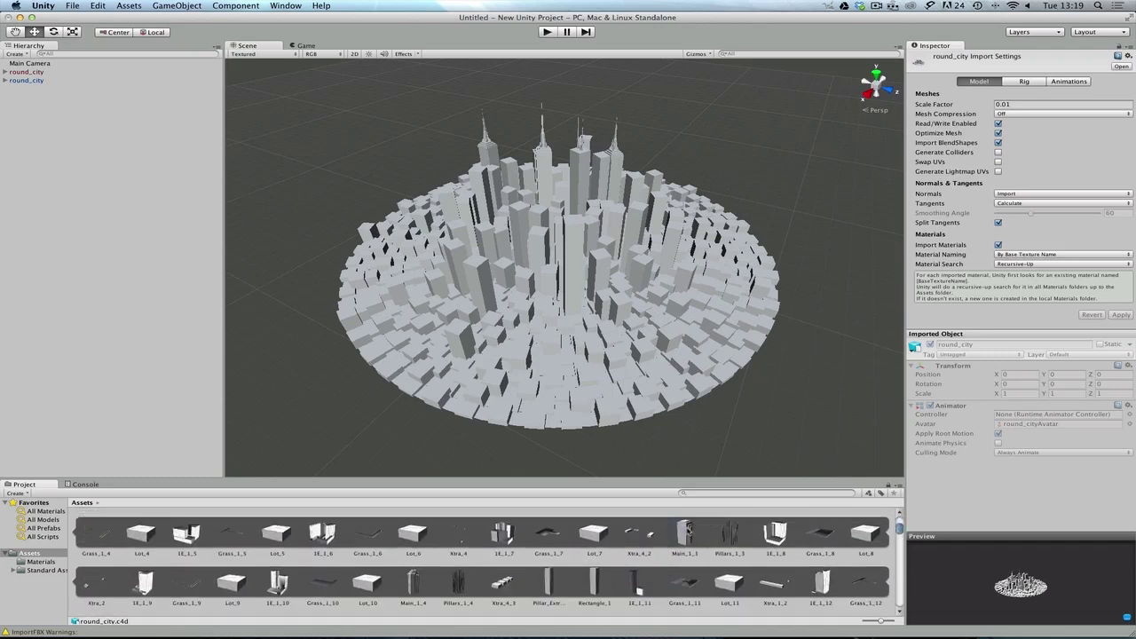
click(689, 532)
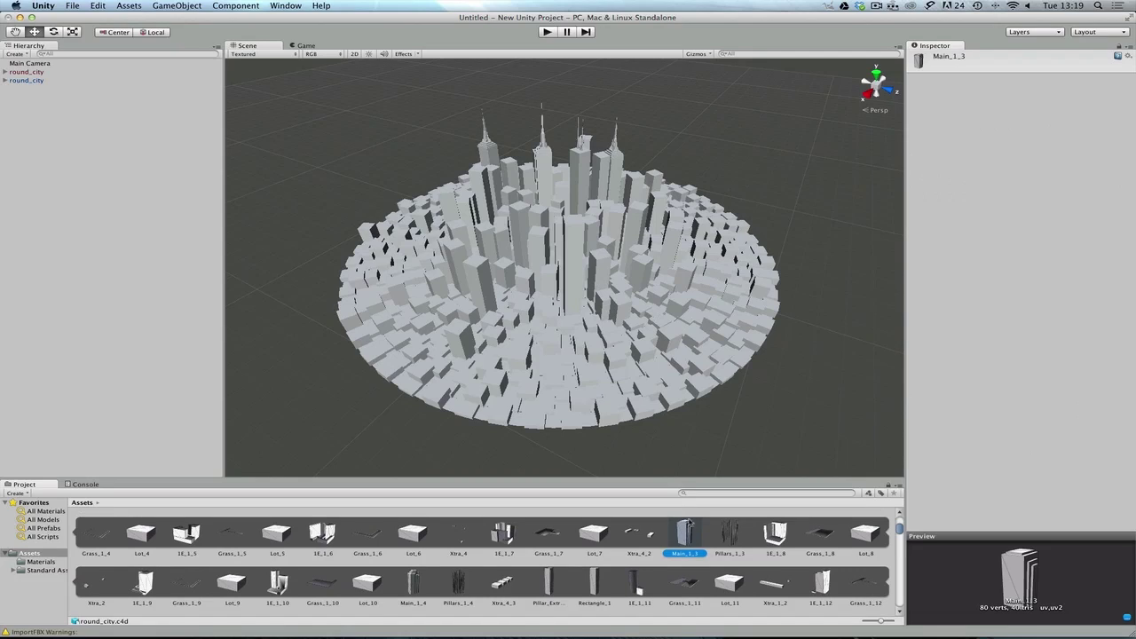
drag(899, 530, 899, 601)
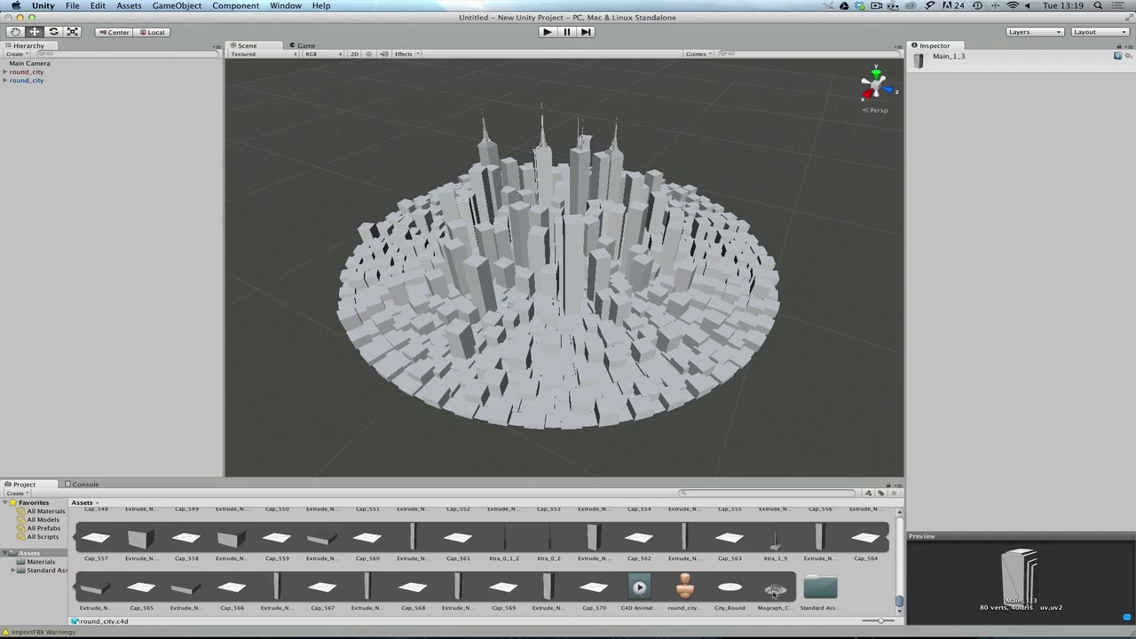
drag(900, 603, 899, 514)
click(162, 530)
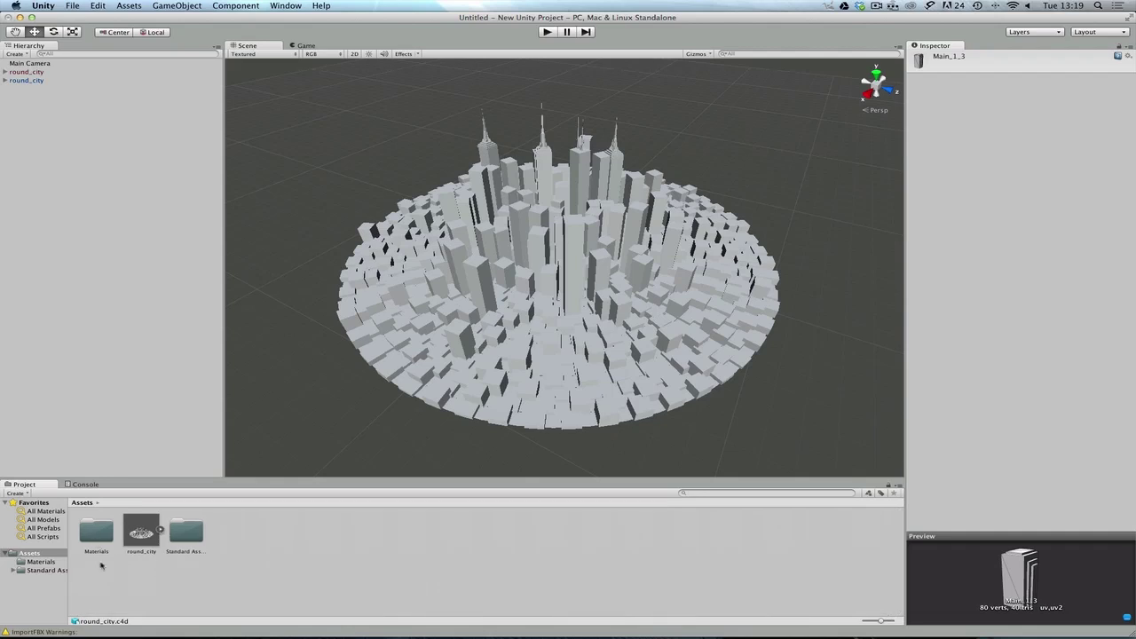
Delete the round_city asset from the Project panel and confirm the deletion.
click(144, 536)
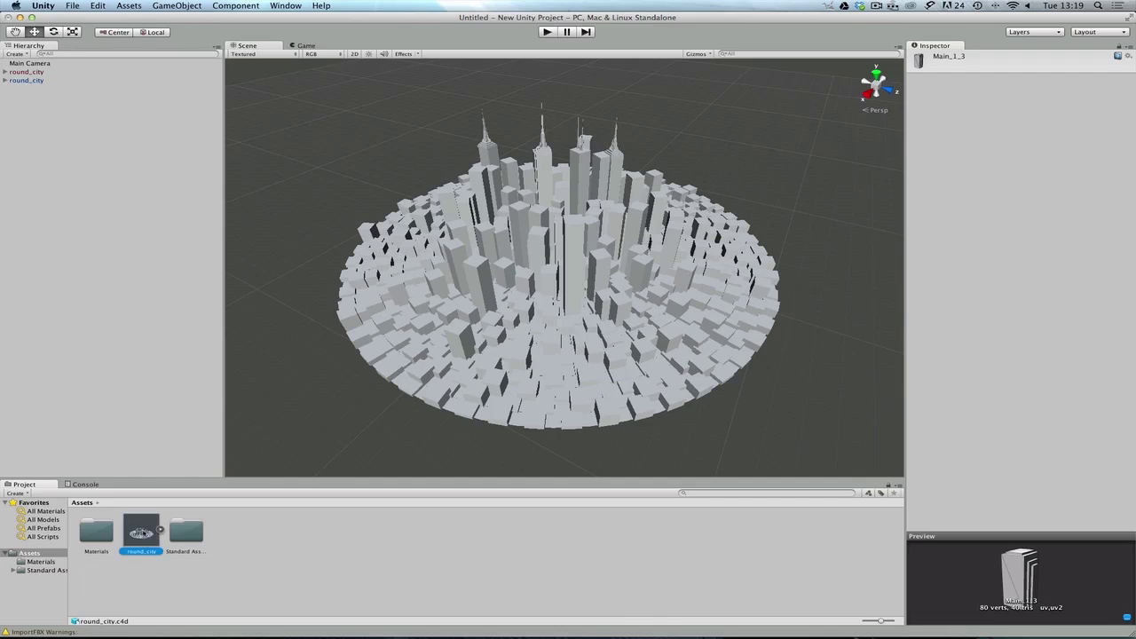
right_click(142, 534)
click(163, 509)
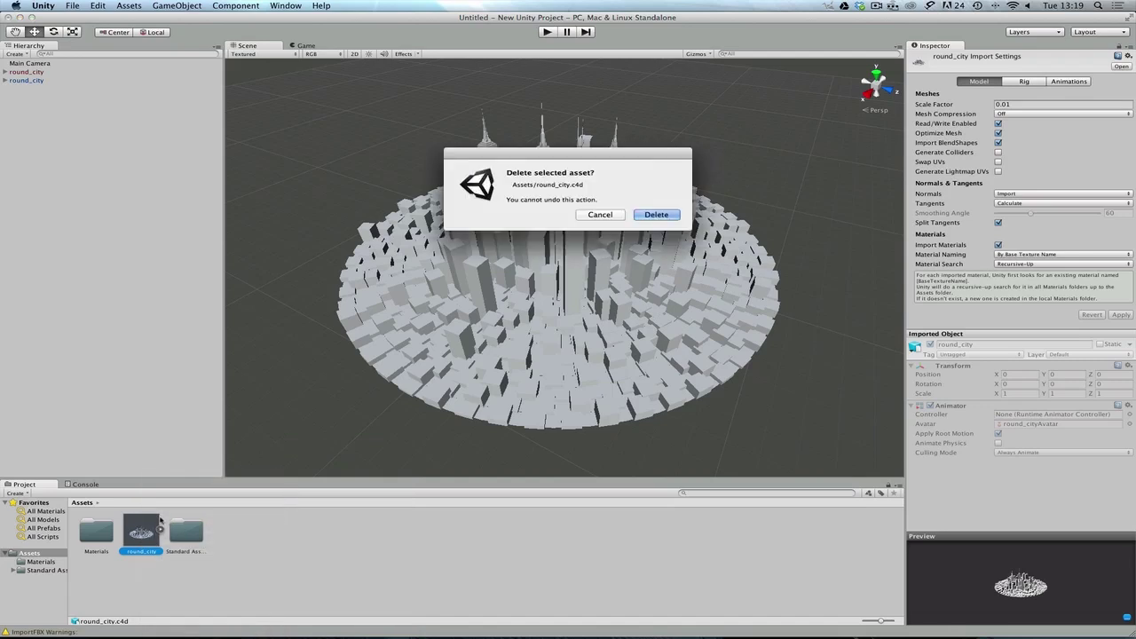
click(658, 215)
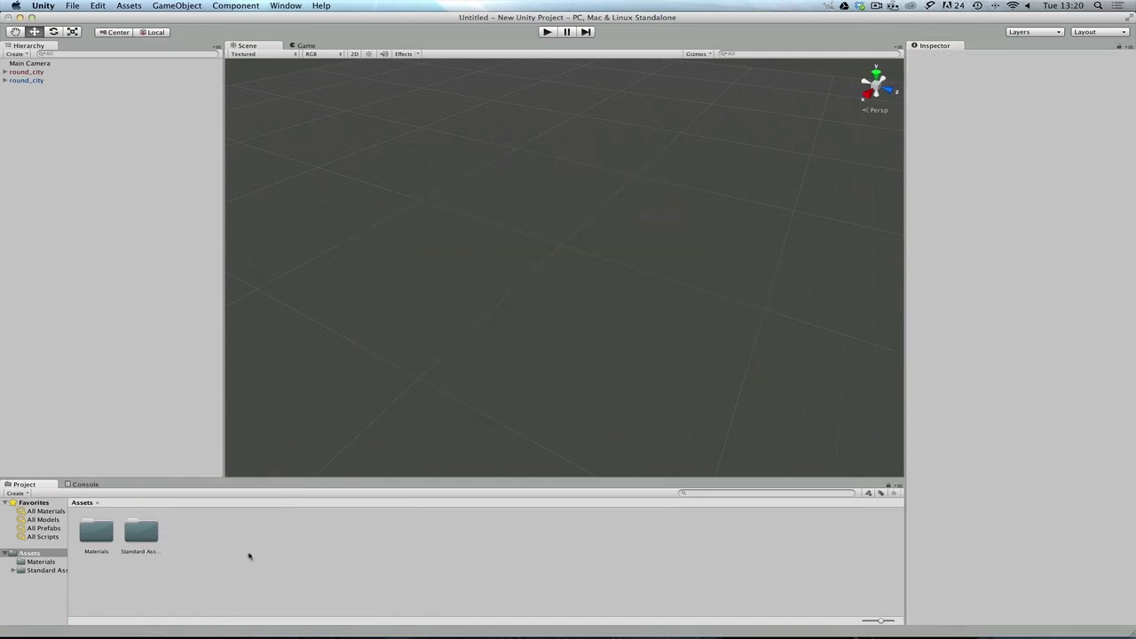
Return to Cinema 4D and select the City group in the Object Manager.
key(super+Tab)
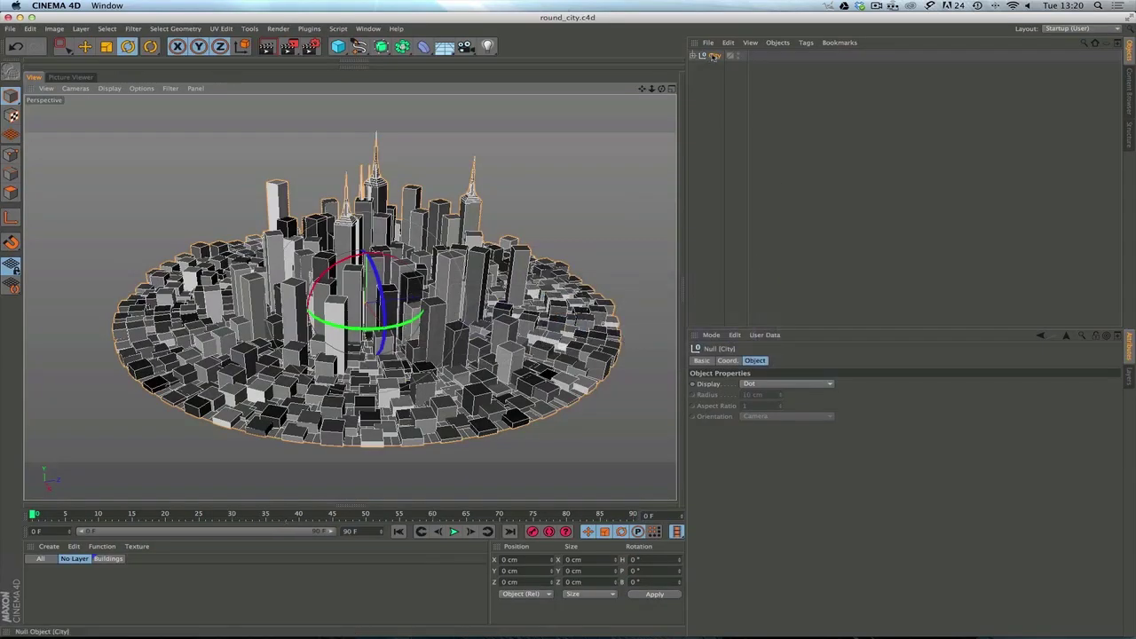
click(717, 56)
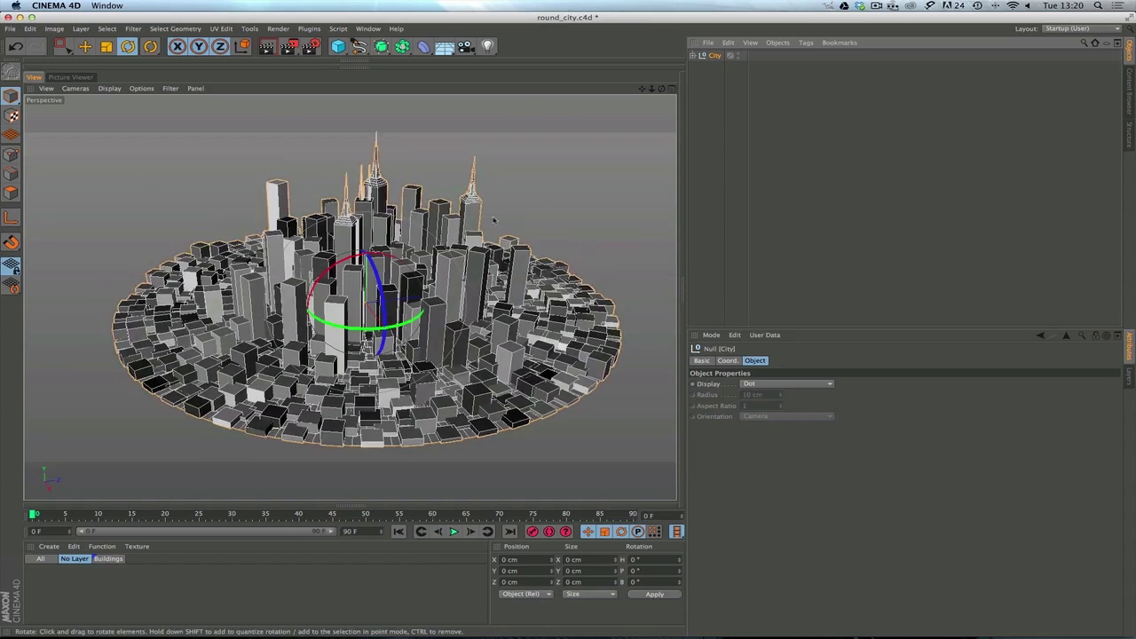
Export the scene via File > Export > FBX as round_city.fbx on the Desktop.
click(10, 29)
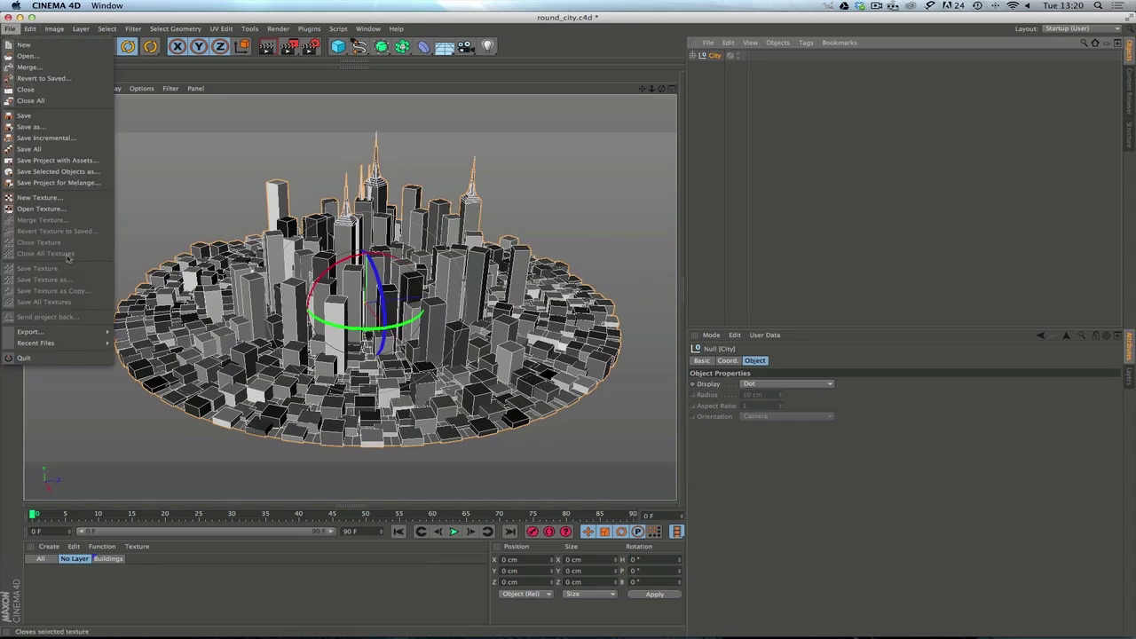
mouse_move(71, 337)
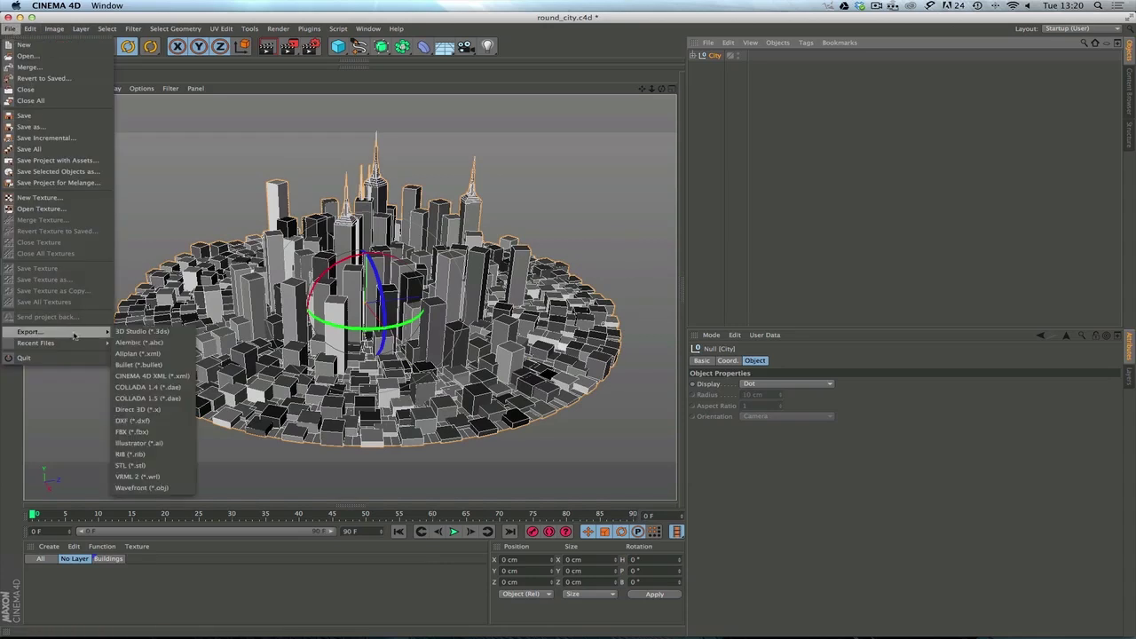
click(148, 431)
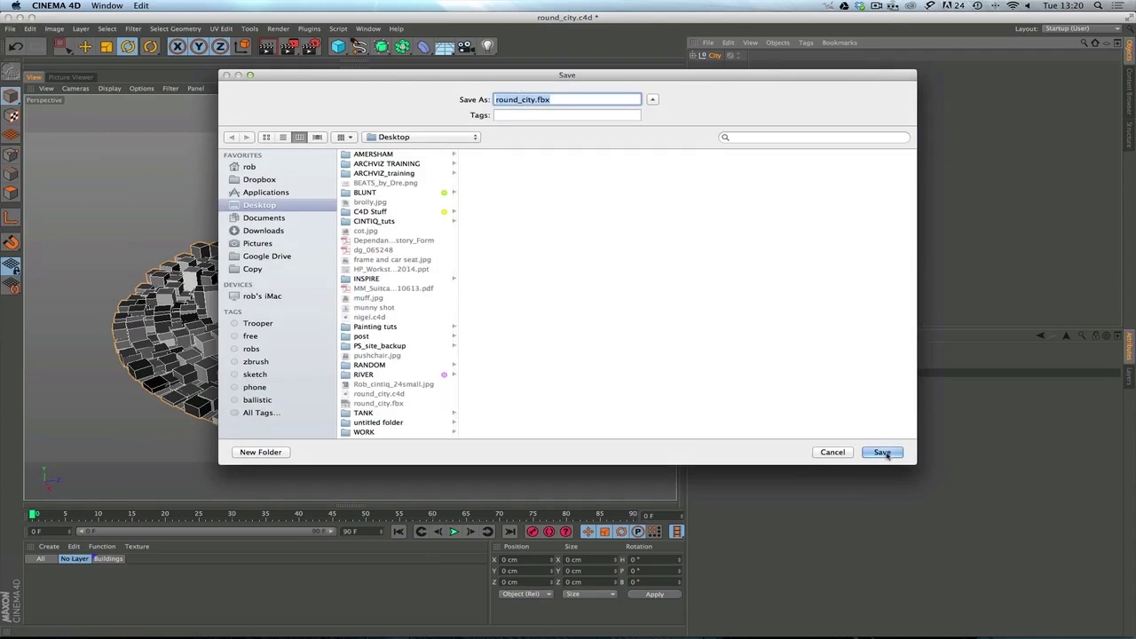
click(883, 453)
Replace the existing round_city.fbx, keeping FBX Version 7.3 (2013), and confirm the export.
click(653, 144)
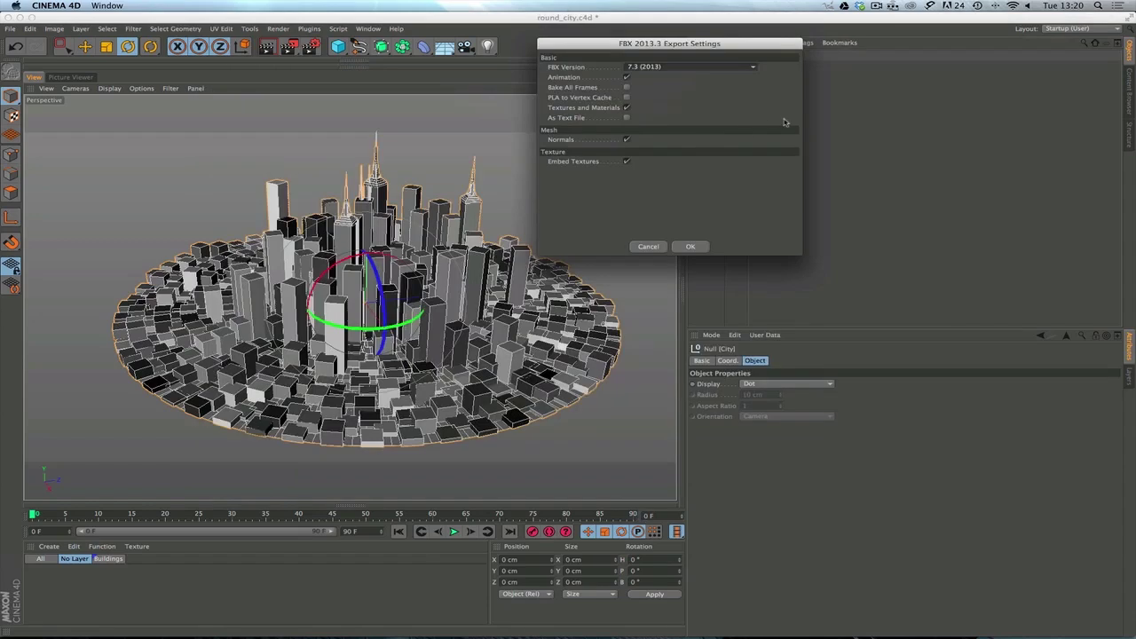
drag(712, 44, 577, 92)
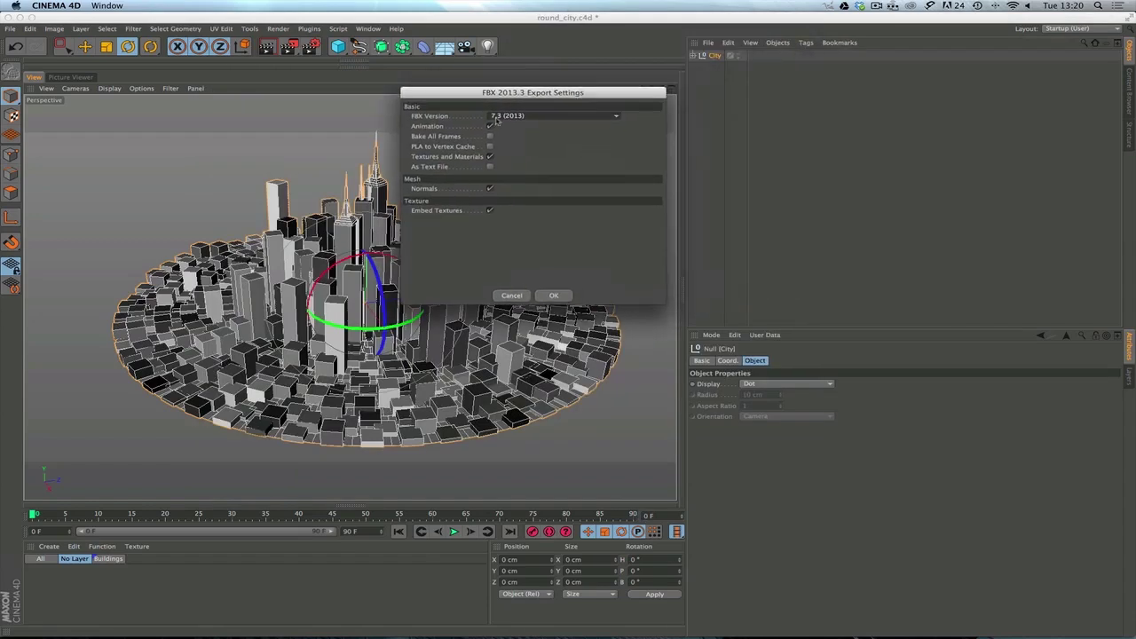
click(614, 116)
click(599, 127)
click(553, 295)
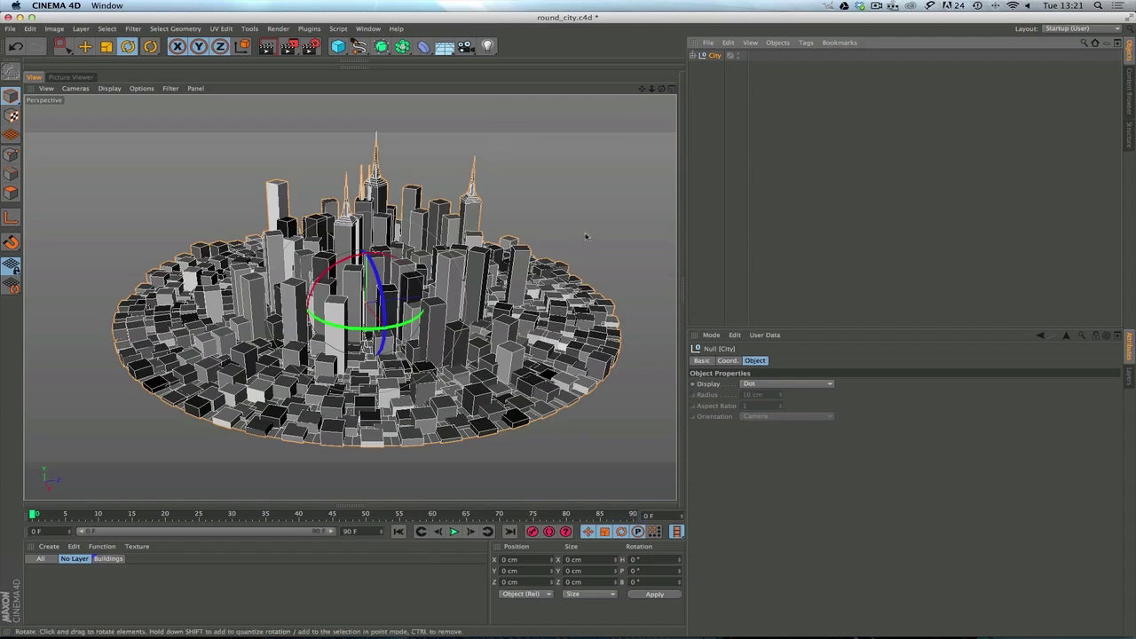
In Unity, import round_city.fbx from the Desktop via Import New Asset.
key(super+Tab)
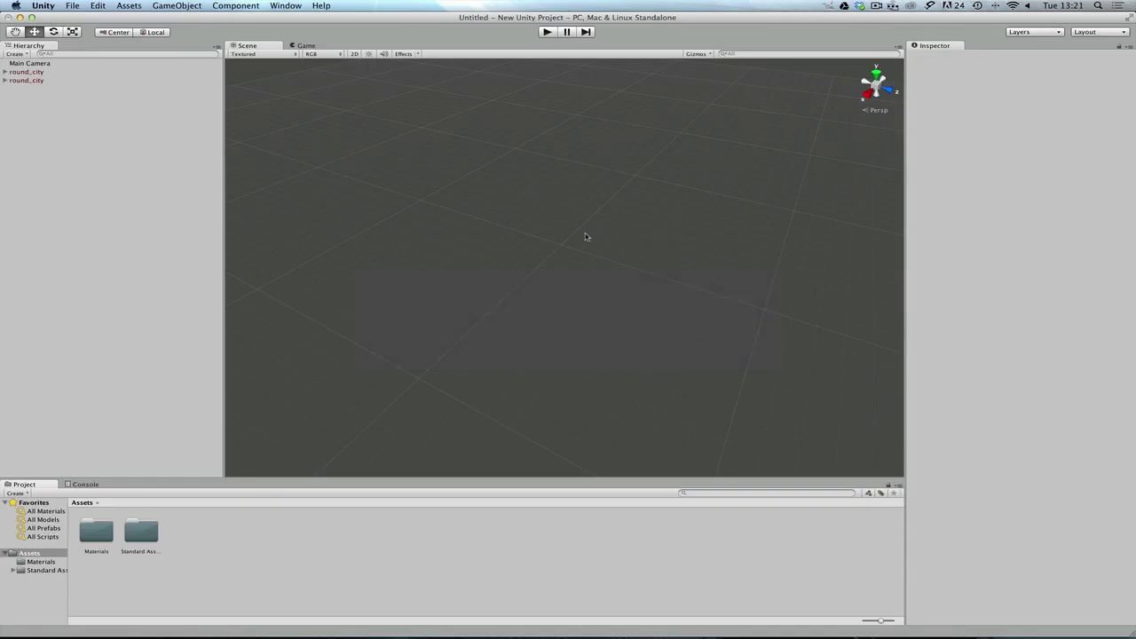
right_click(209, 548)
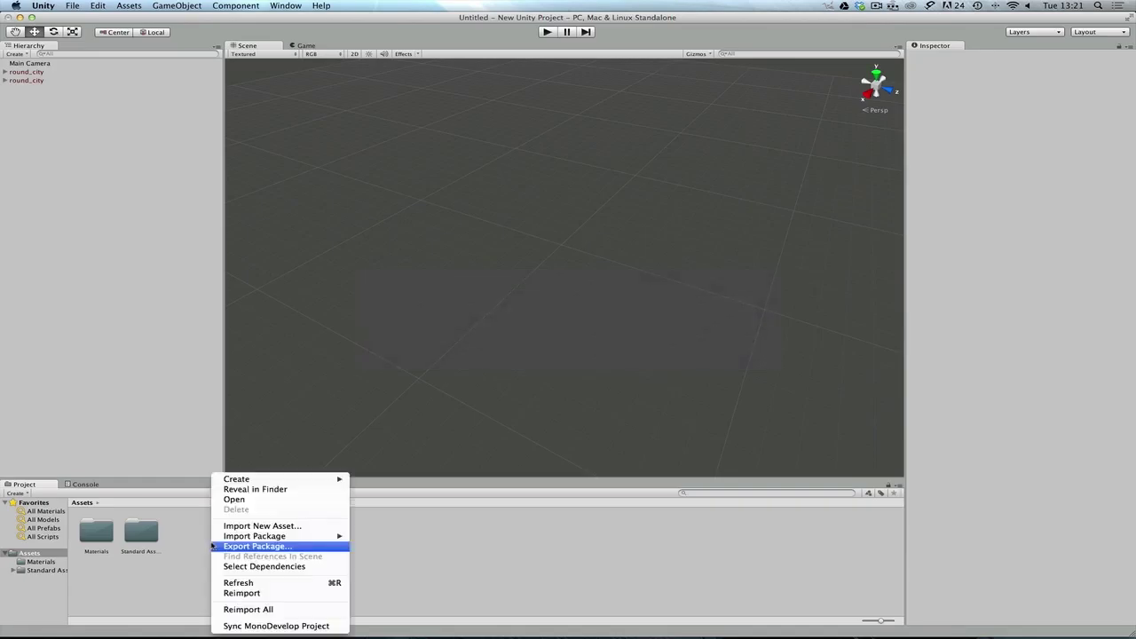
click(254, 529)
drag(594, 218, 595, 316)
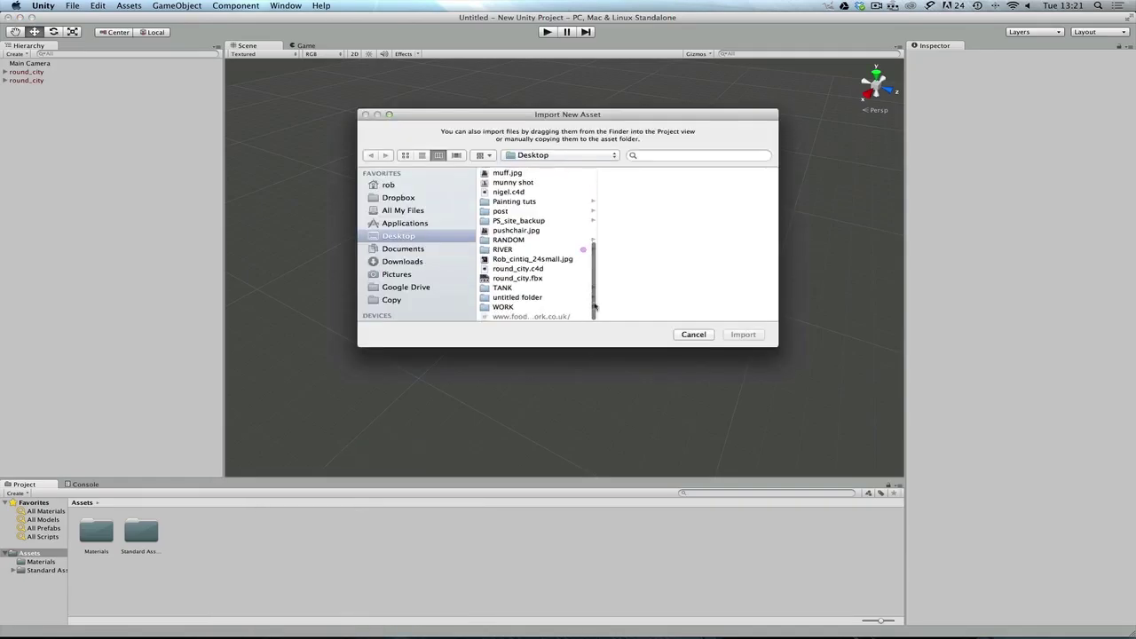
click(524, 281)
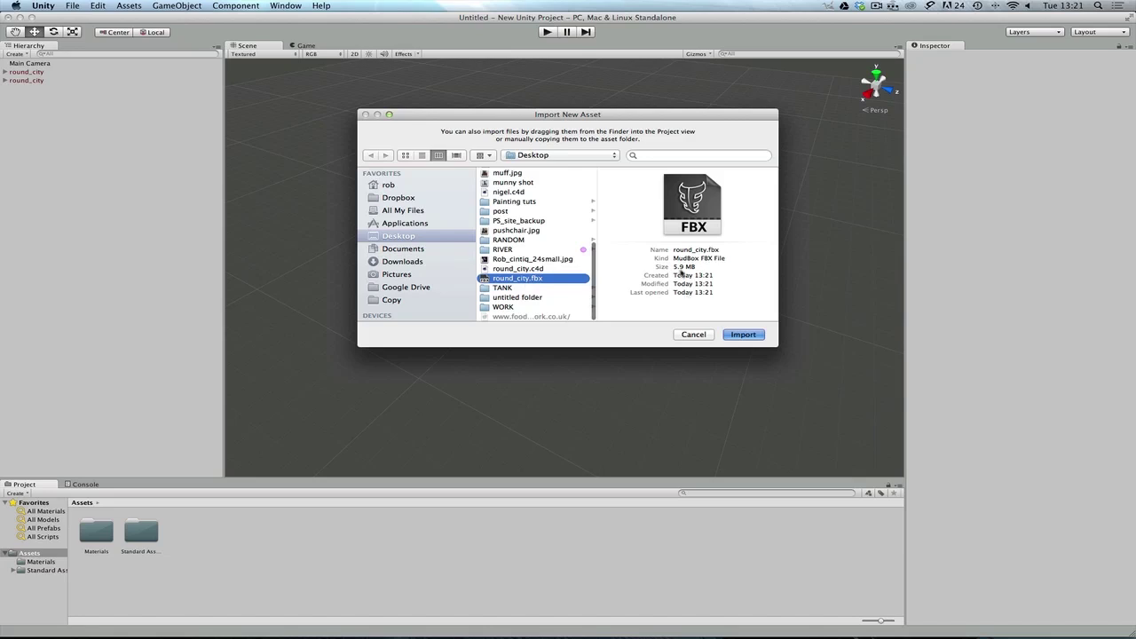
key(Return)
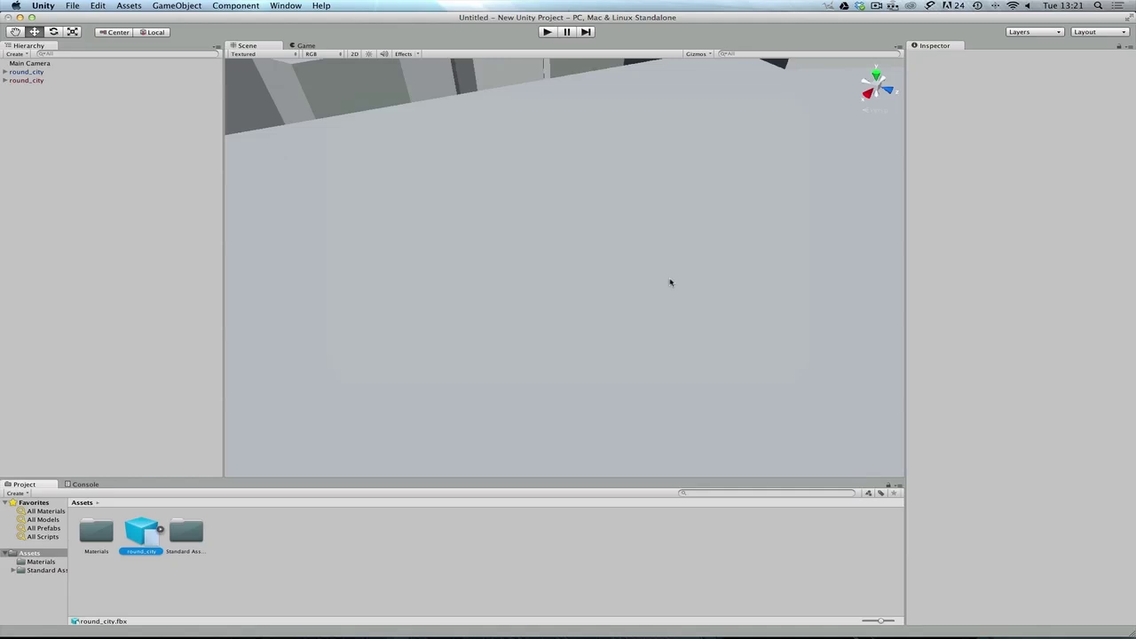
Zoom out and inspect several imported buildings, including ones among the tall towers.
alt+right_drag(616, 259, 573, 285)
click(576, 292)
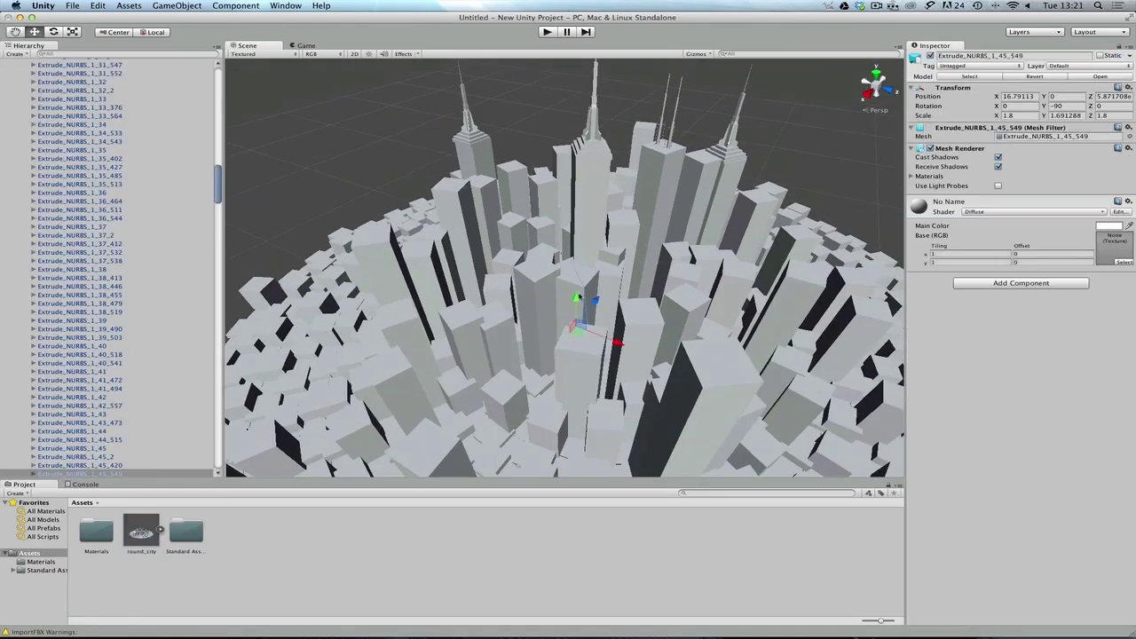
click(547, 306)
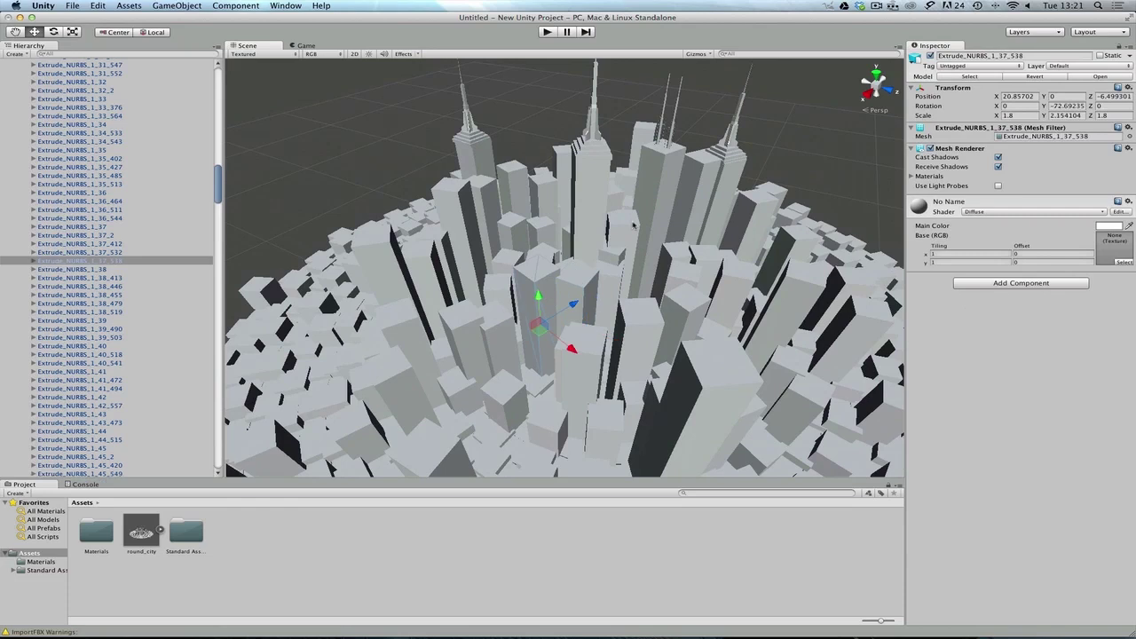
click(604, 270)
click(629, 253)
click(652, 236)
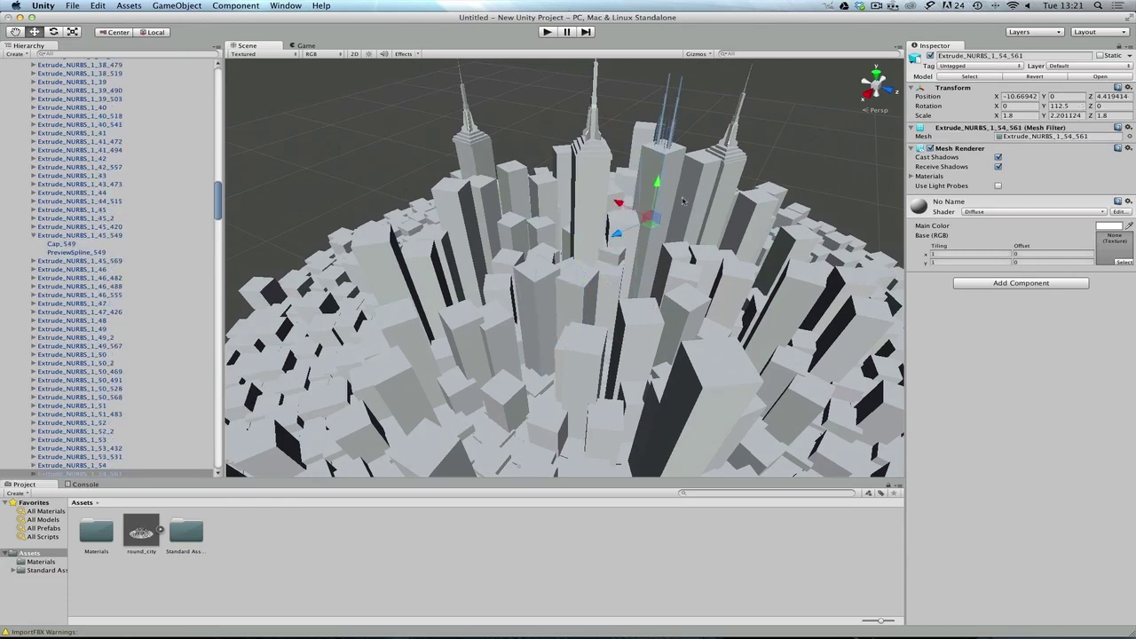
Select the round_city asset and expand it to list City_Round, Lot, Grass and building meshes.
click(141, 532)
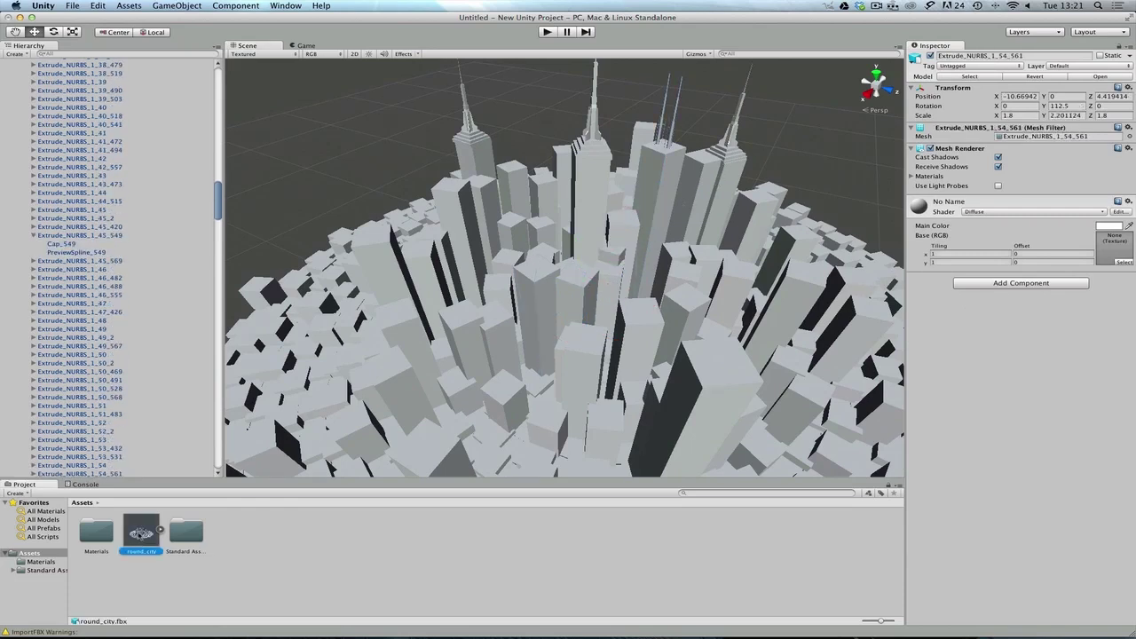
scroll(568, 320, up, 3)
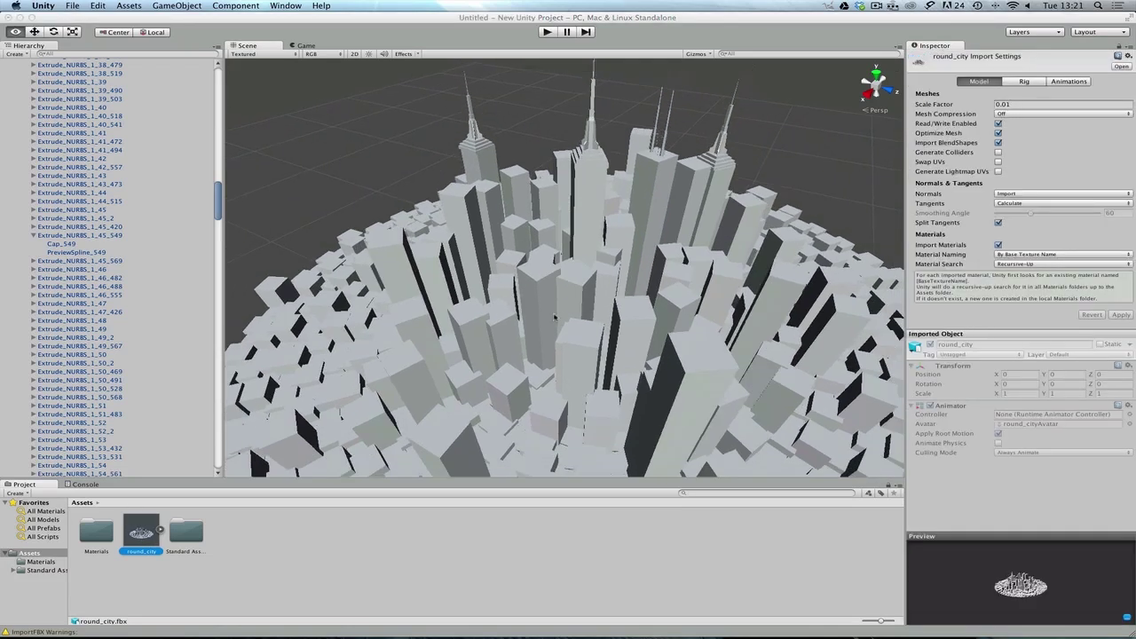
scroll(556, 352, down, 5)
alt+drag(557, 352, 570, 263)
click(161, 531)
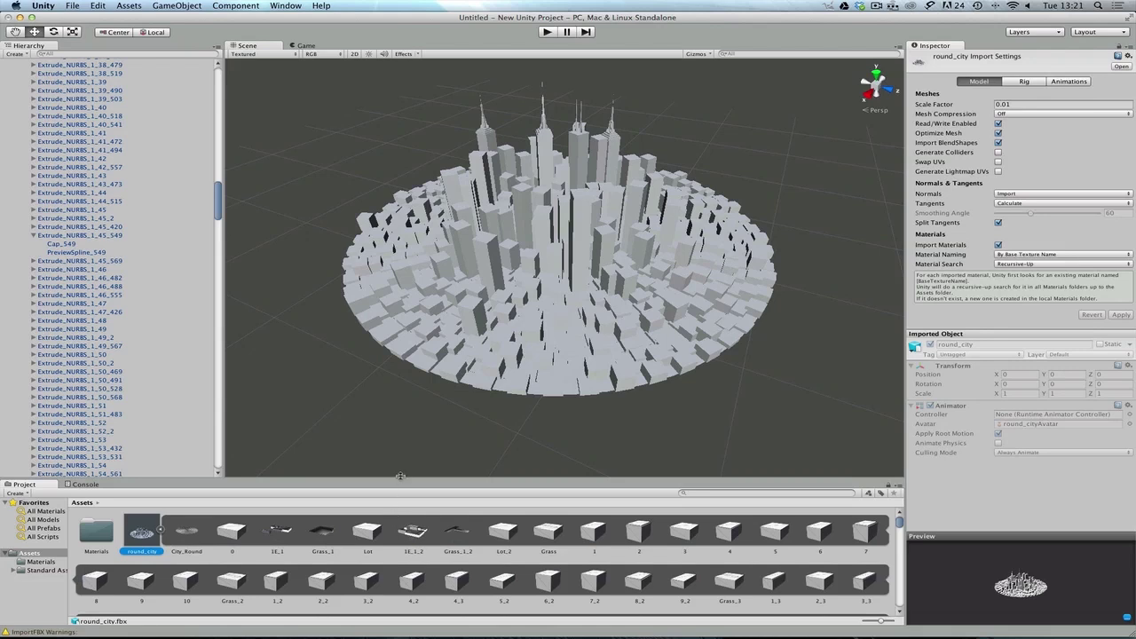
Enlarge the asset list and thumbnails to confirm Lot and 6_2 are 20-vert, 10-tri blocks.
drag(400, 479, 399, 153)
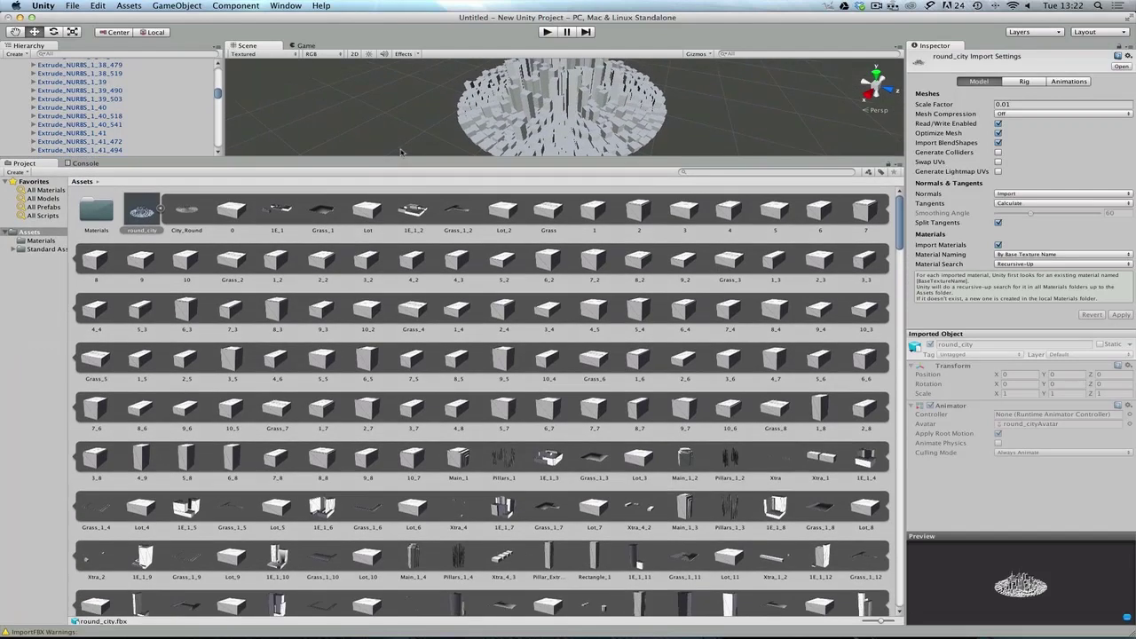
click(365, 209)
drag(883, 624, 895, 625)
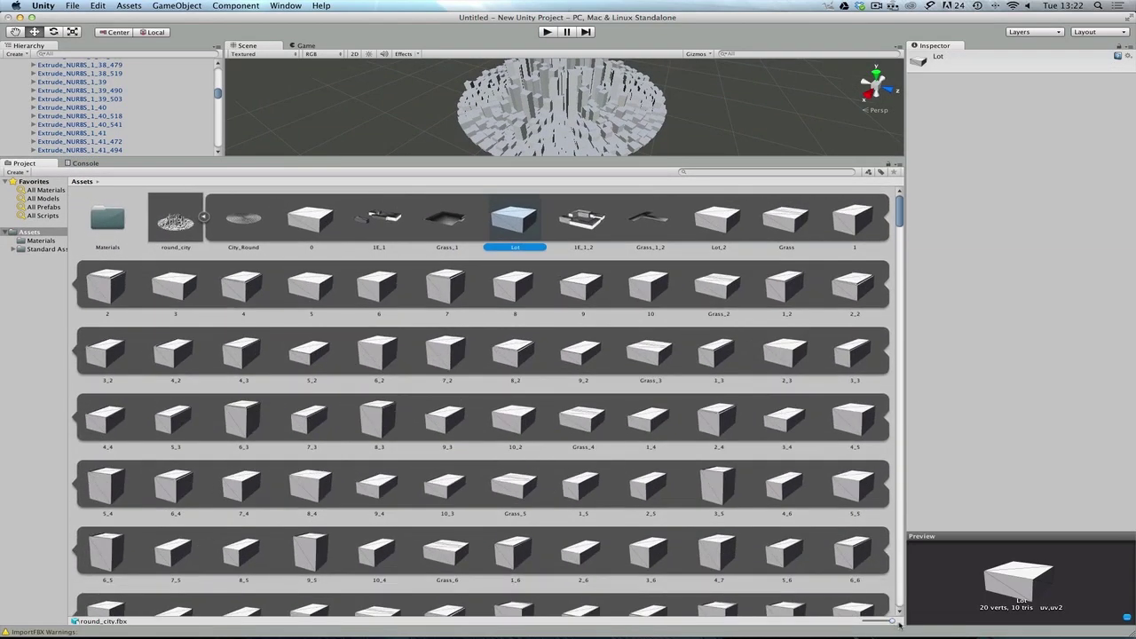
click(379, 362)
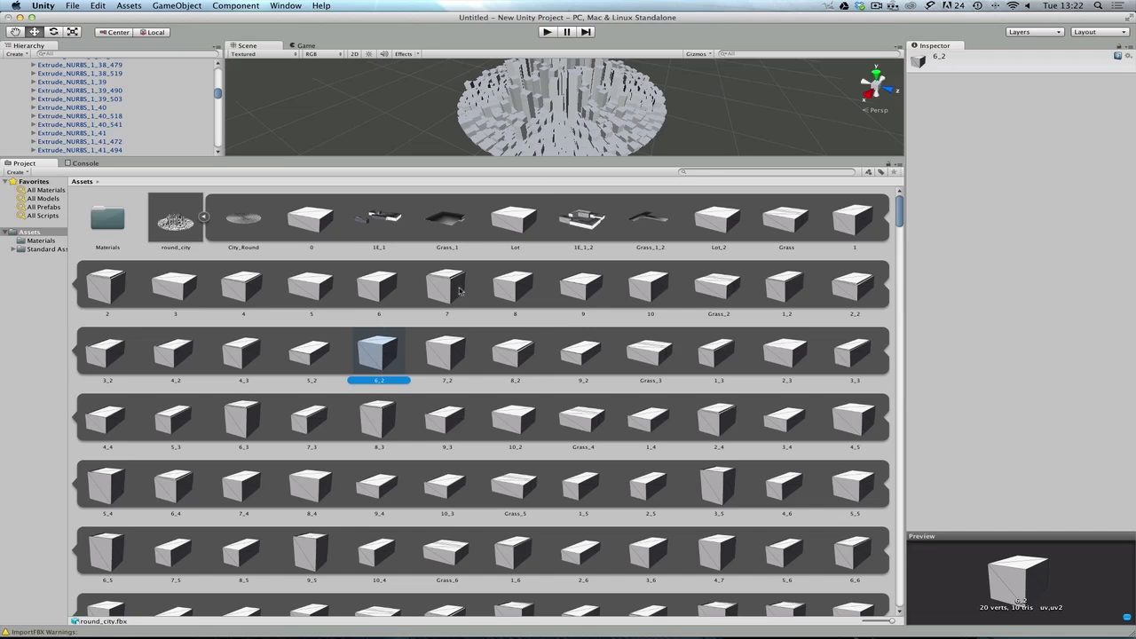
click(504, 231)
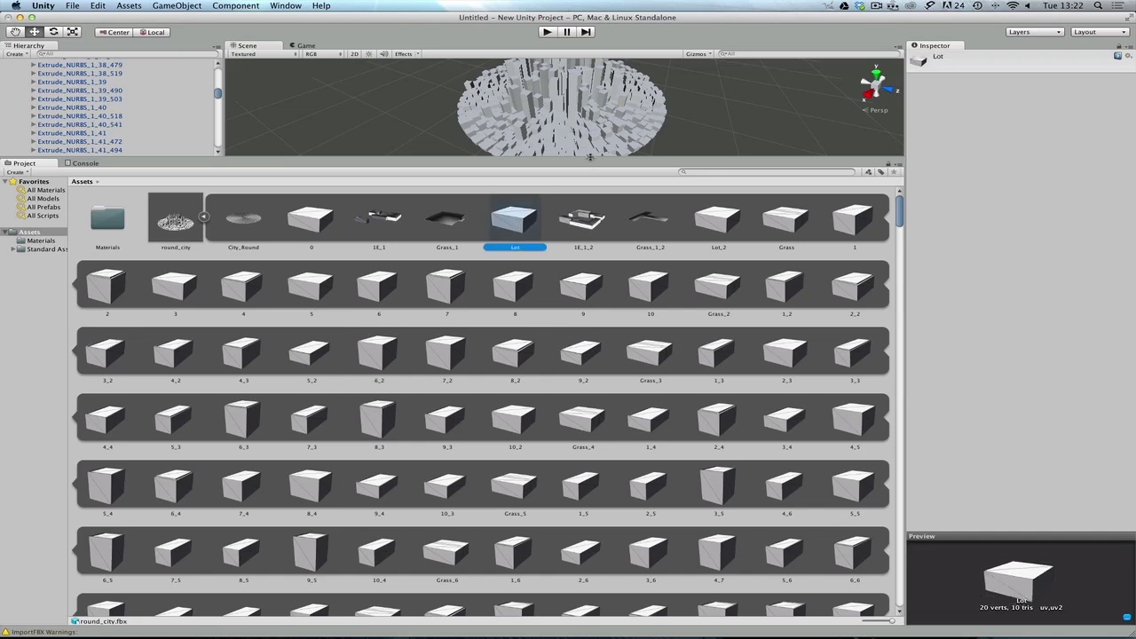
drag(589, 157, 589, 482)
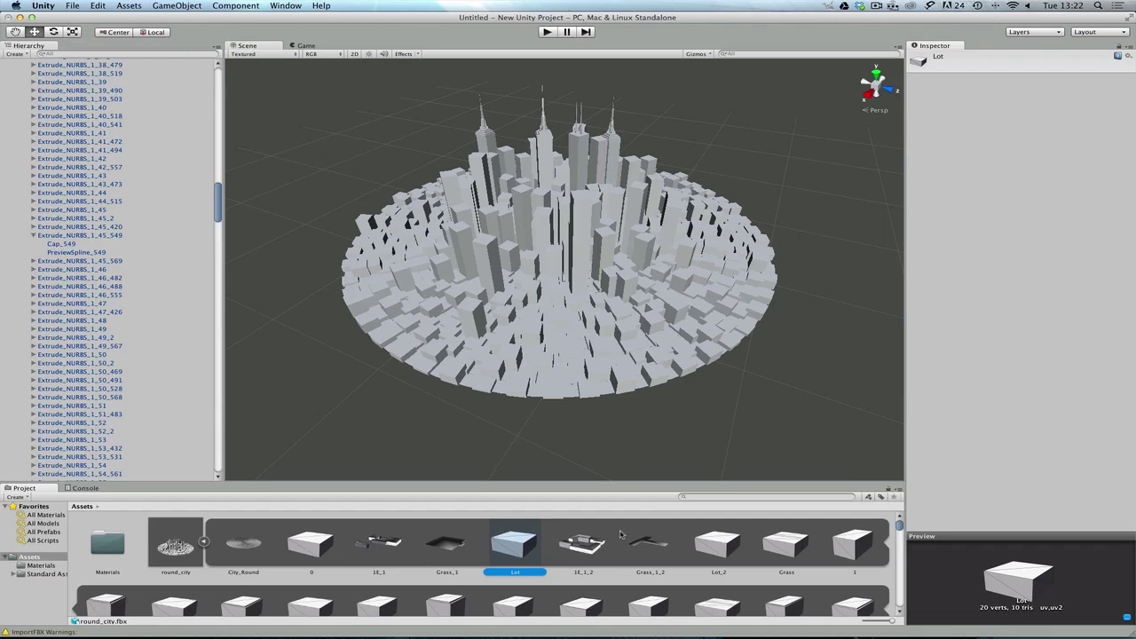
click(643, 203)
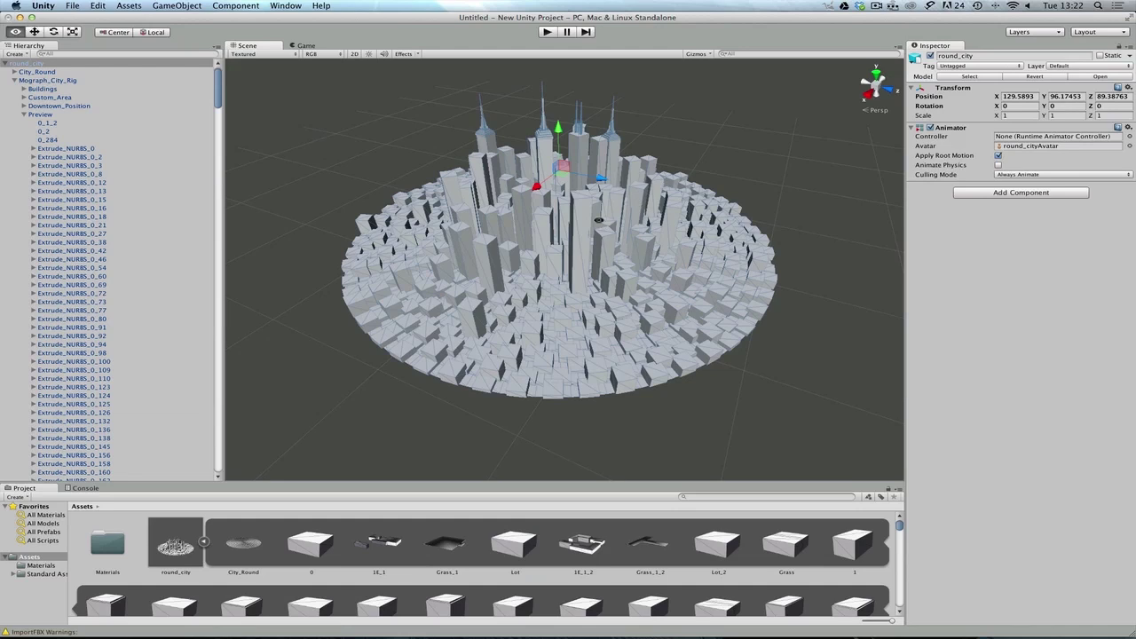
alt+drag(622, 174, 587, 240)
alt+right_drag(588, 239, 583, 413)
alt+drag(583, 413, 573, 363)
alt+drag(527, 247, 539, 262)
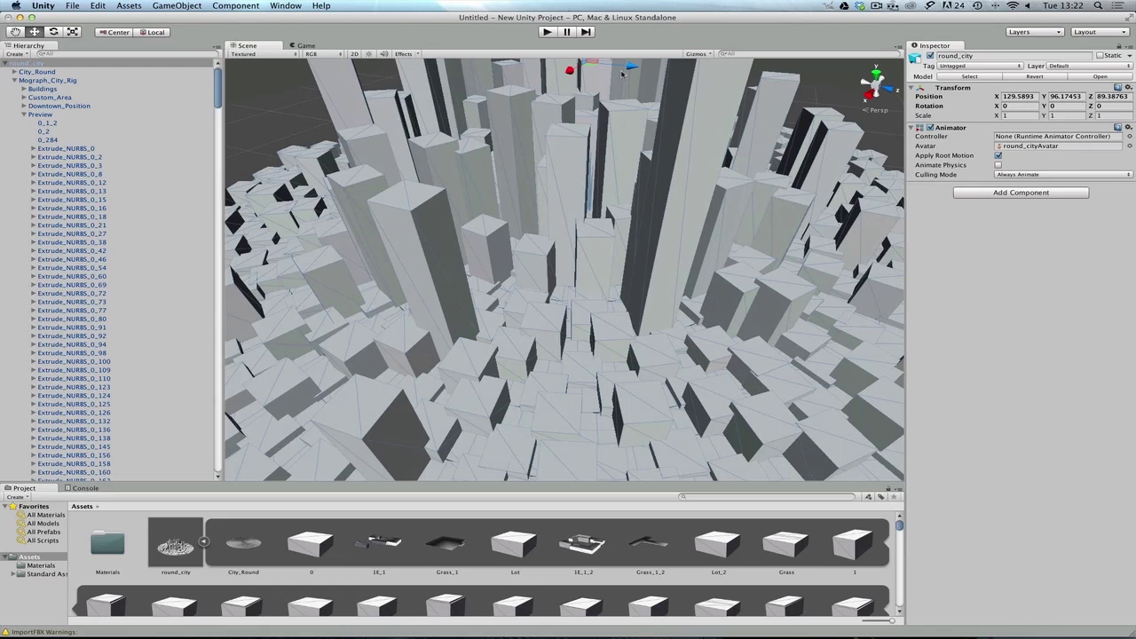
scroll(590, 268, up, 10)
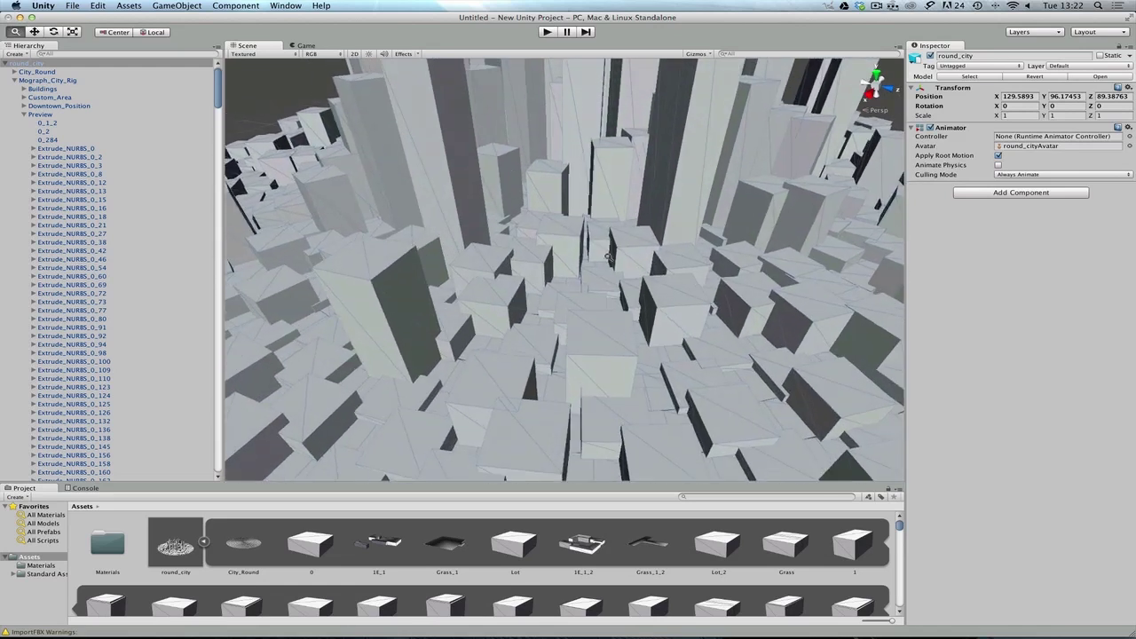
scroll(607, 261, down, 10)
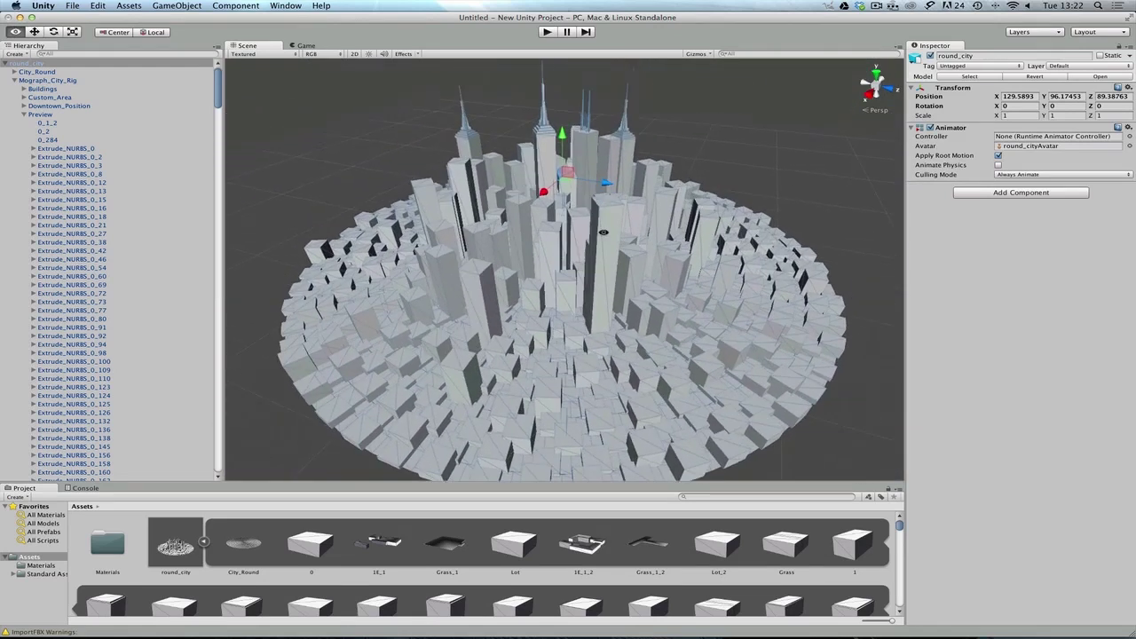
scroll(599, 232, down, 5)
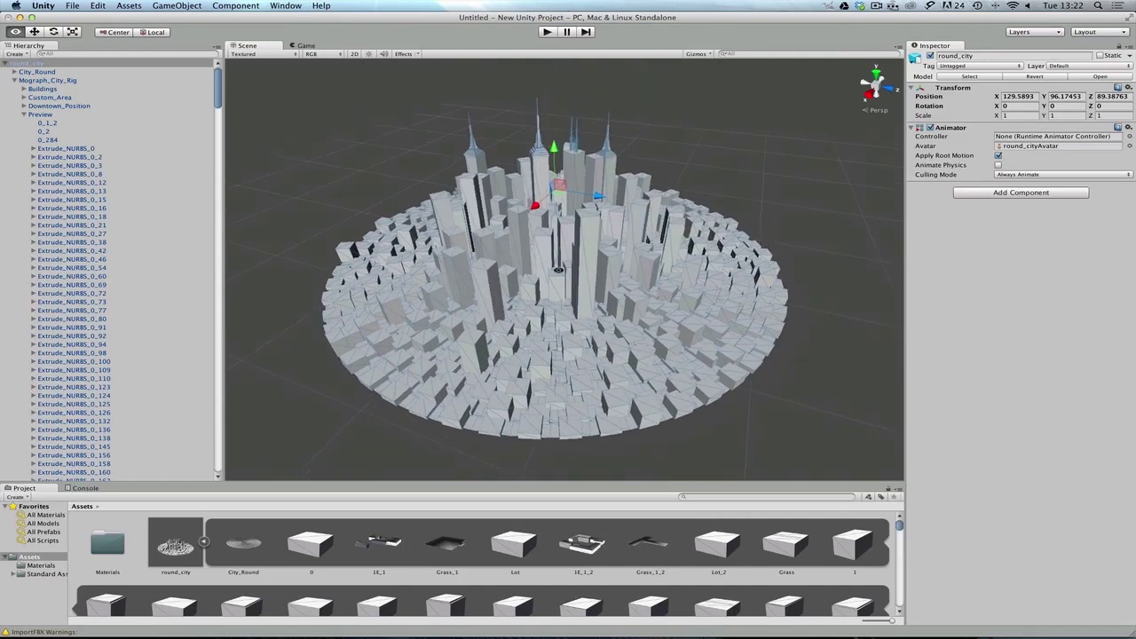
alt+drag(557, 284, 564, 293)
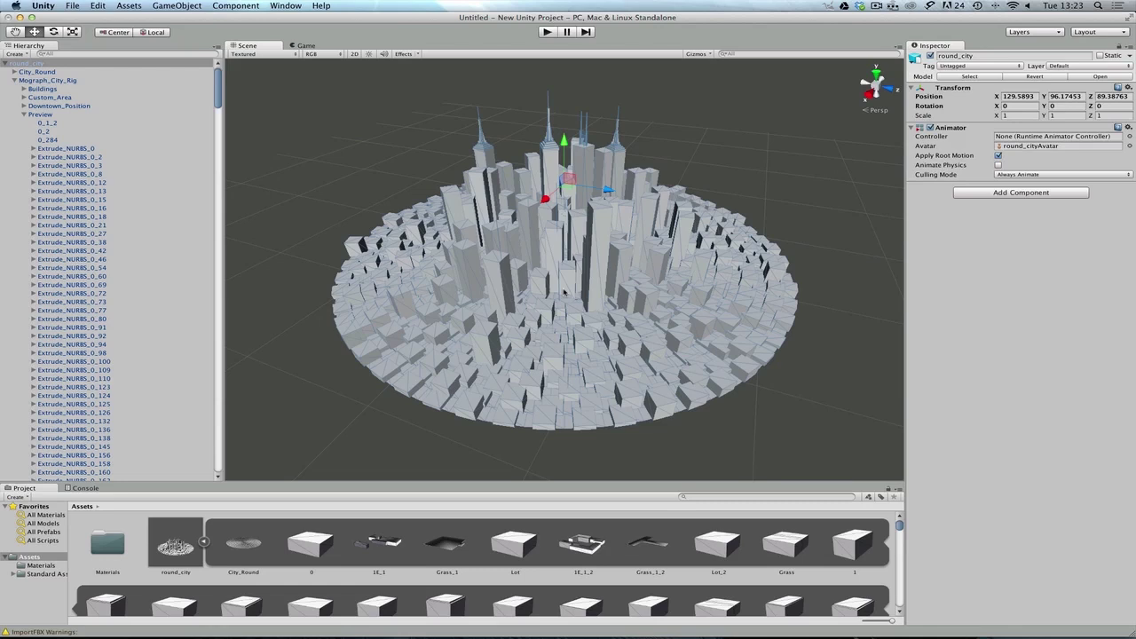
Run the city in Play mode, pause it, and return to the Scene view.
click(547, 32)
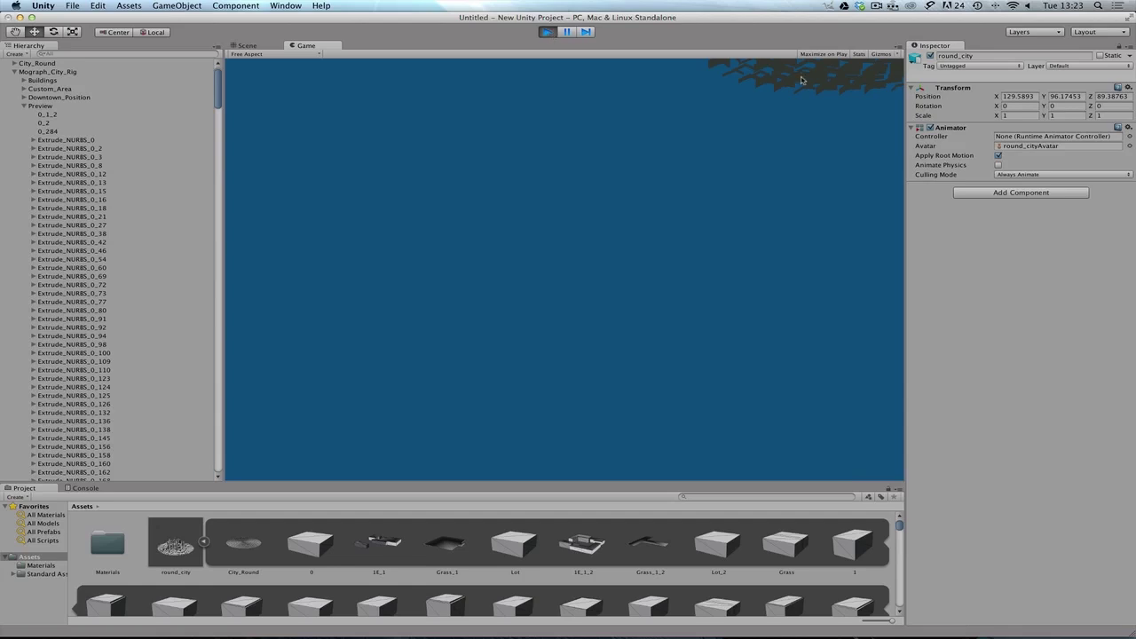
click(563, 33)
key(super+1)
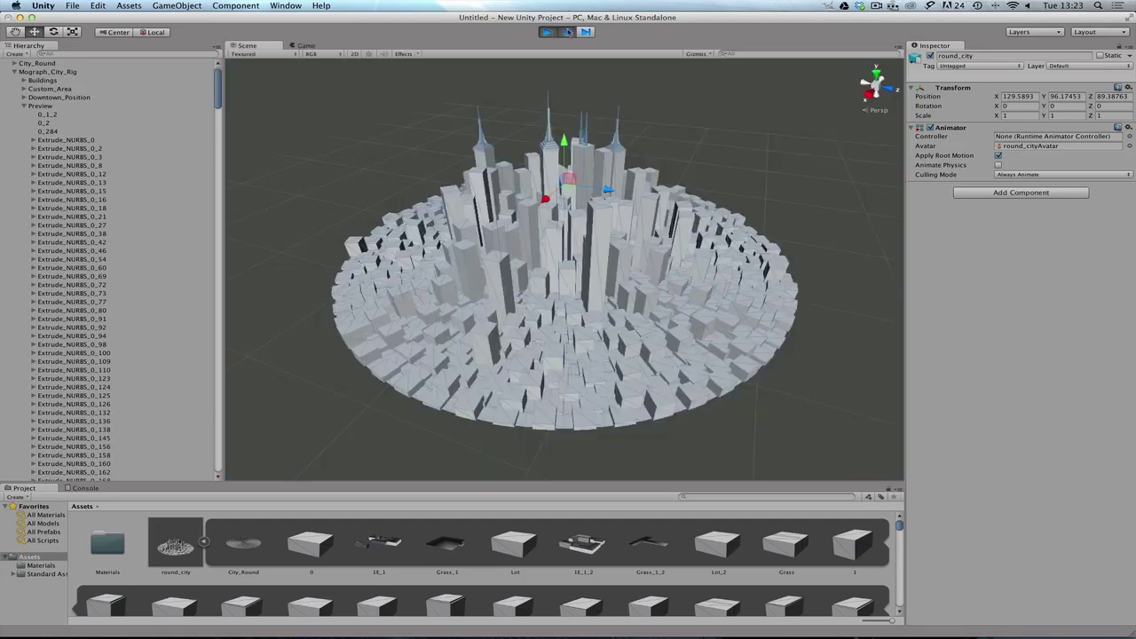